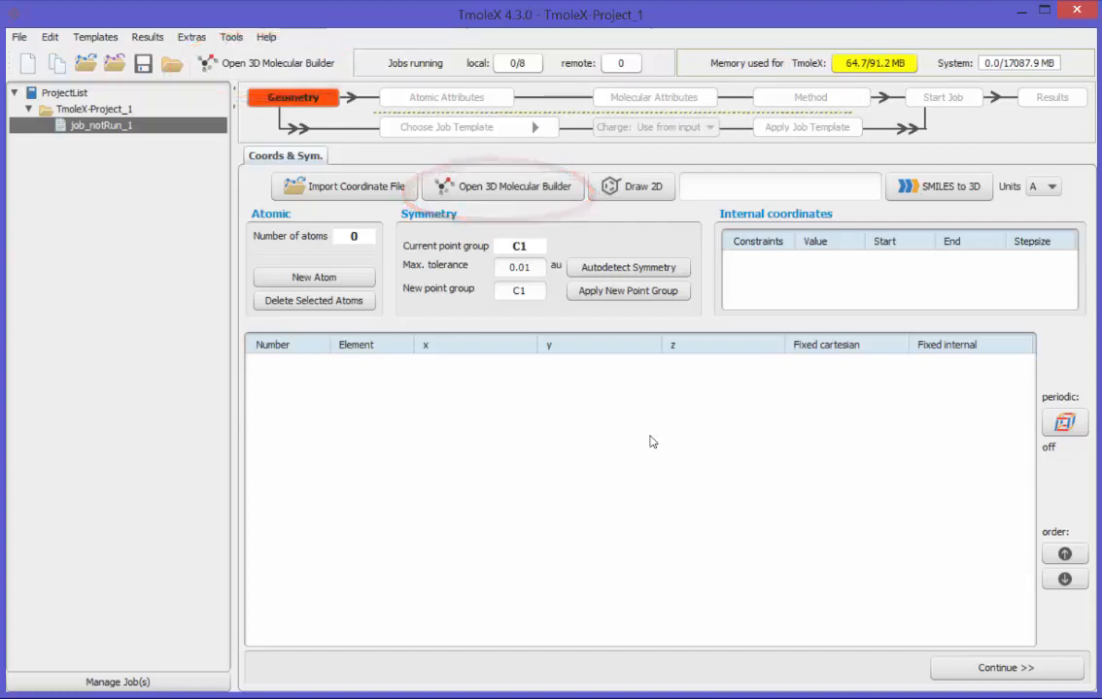
Step: Open the 3D molecular builder, maximize its structure window and place a tetrahedral sp3 carbon atom saturated with hydrogens
left_click(489, 188)
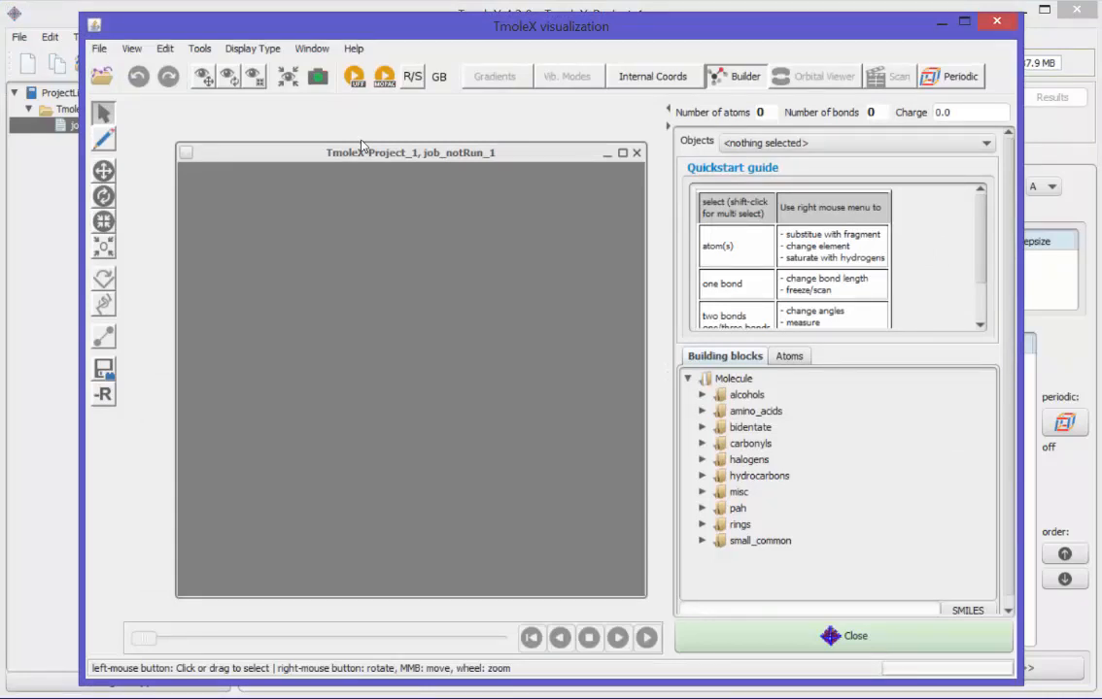
left_click(622, 153)
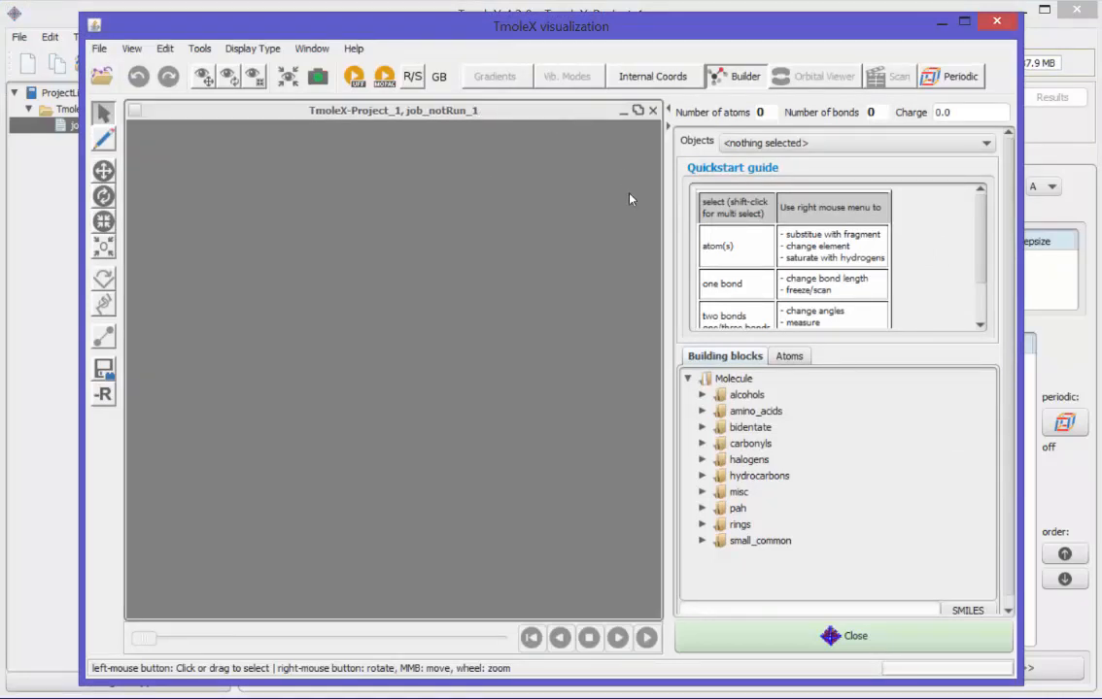
left_click(789, 356)
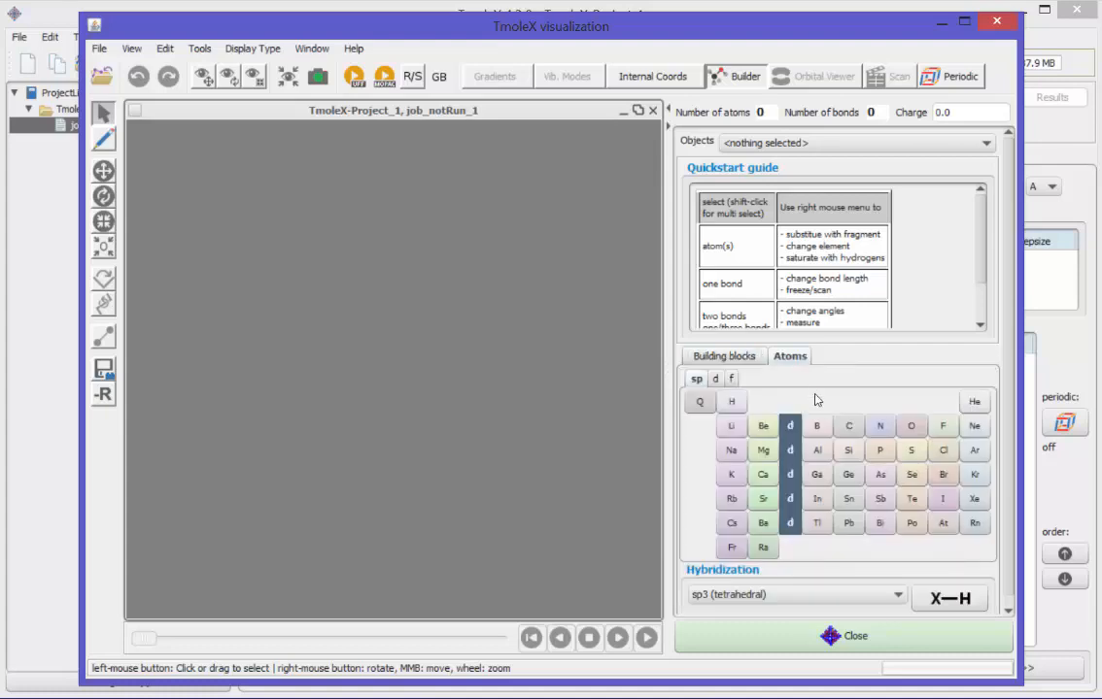
left_click(851, 427)
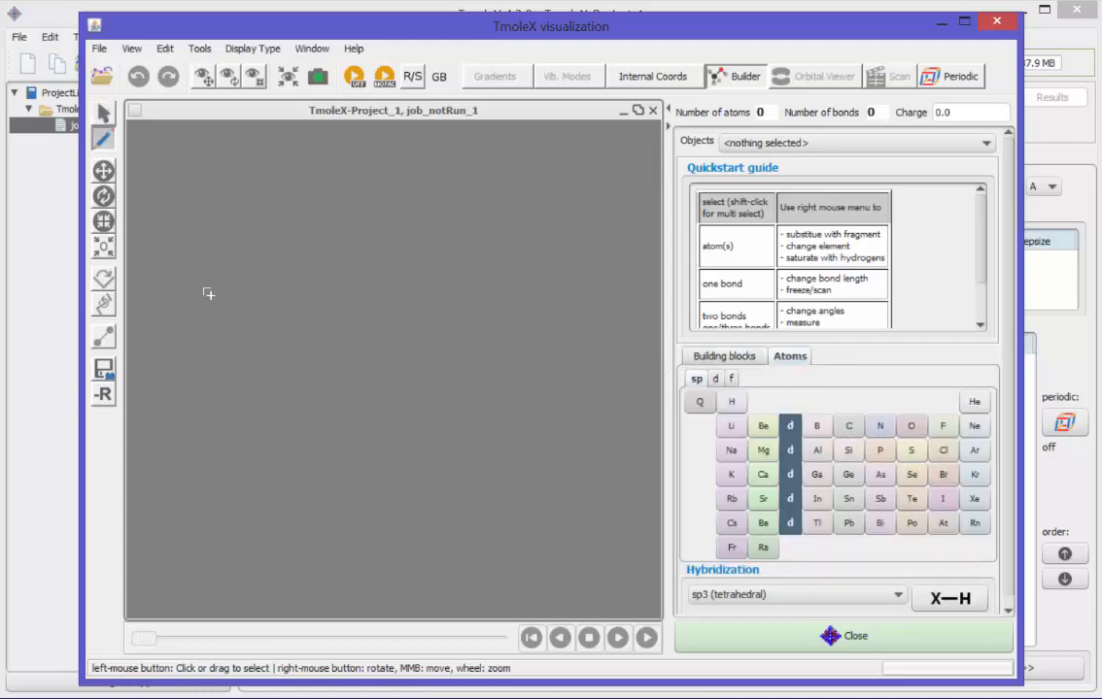
left_click(274, 305)
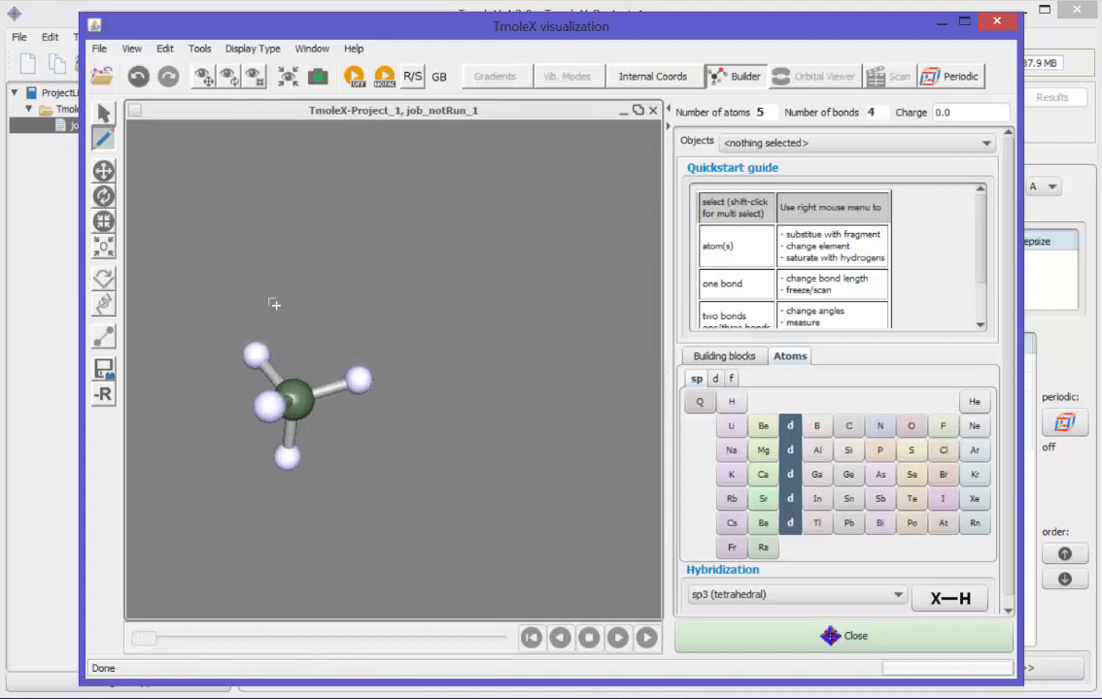
Step: Extend the molecule to ethanol by substituting one hydrogen with carbon and another with oxygen, and return the geometry to the job
left_click(358, 380)
left_click_drag(280, 311, 388, 311)
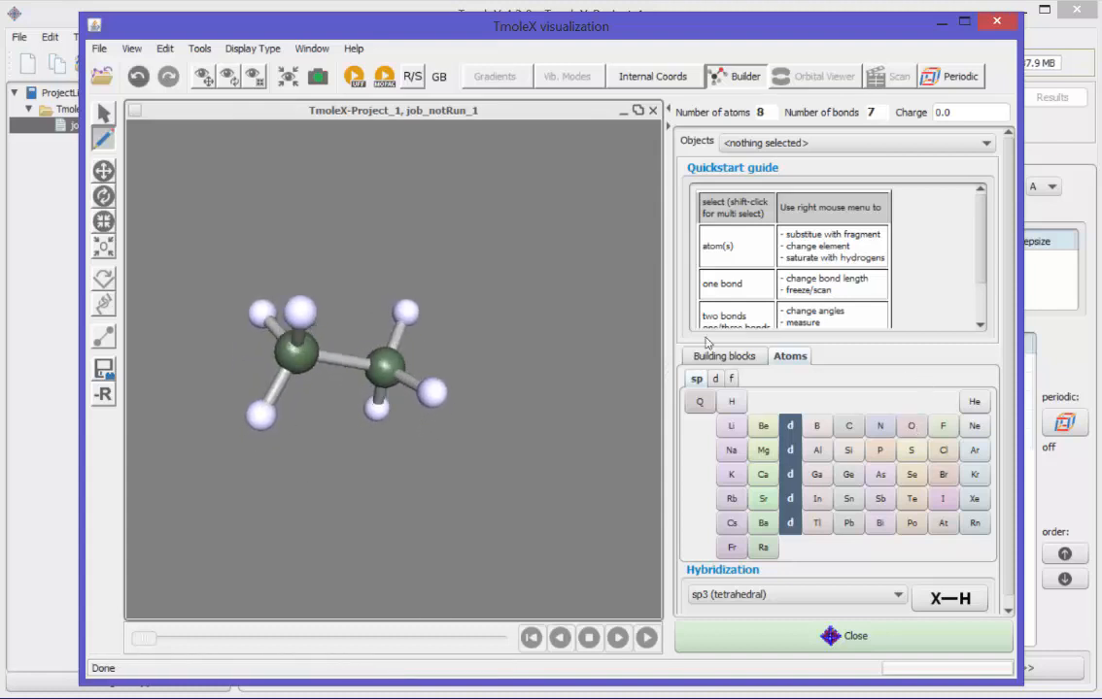
left_click(406, 311)
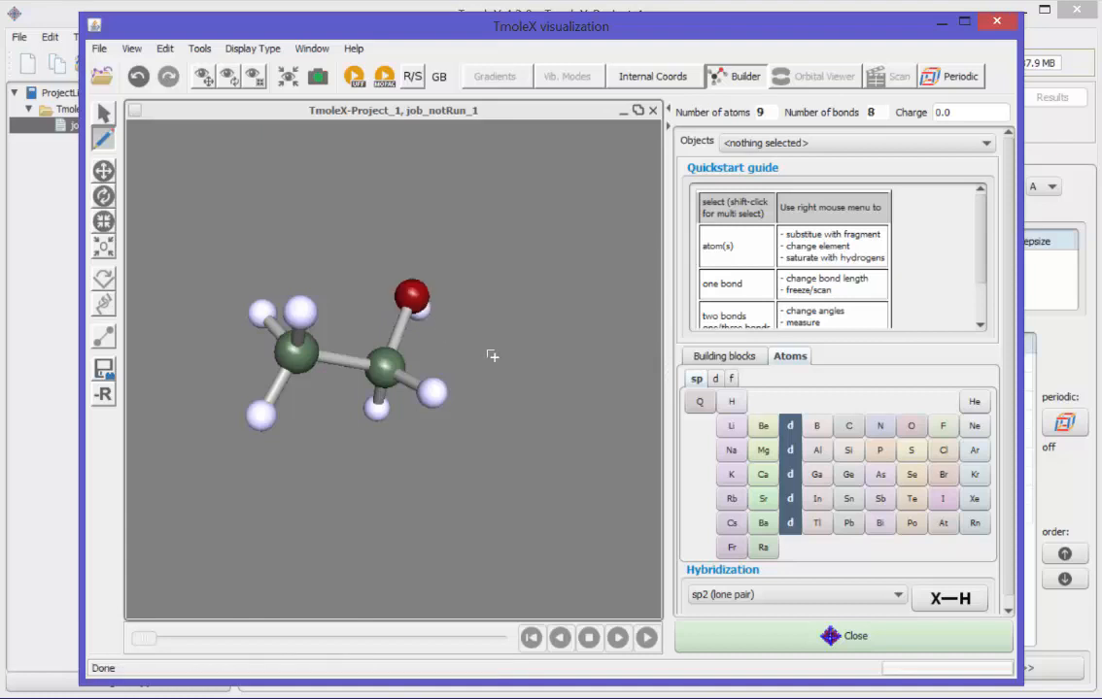
left_click_drag(374, 289, 386, 399)
left_click(109, 254)
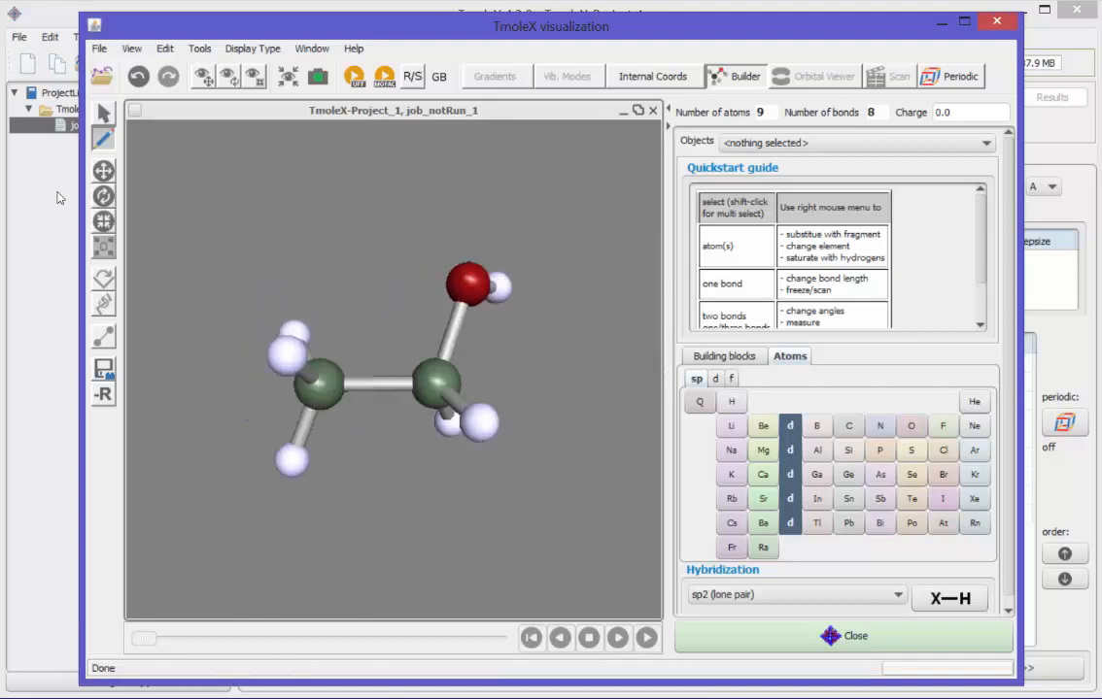
left_click_drag(523, 421, 561, 456)
right_click_drag(561, 457, 342, 366)
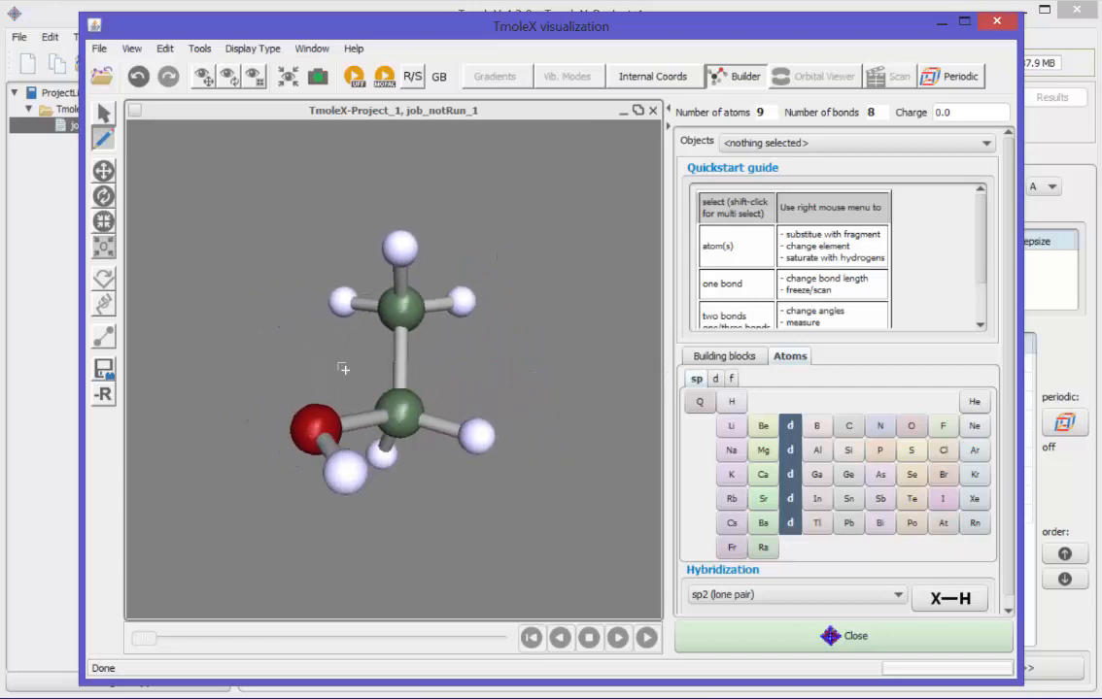
left_click(104, 114)
right_click_drag(464, 523, 583, 515)
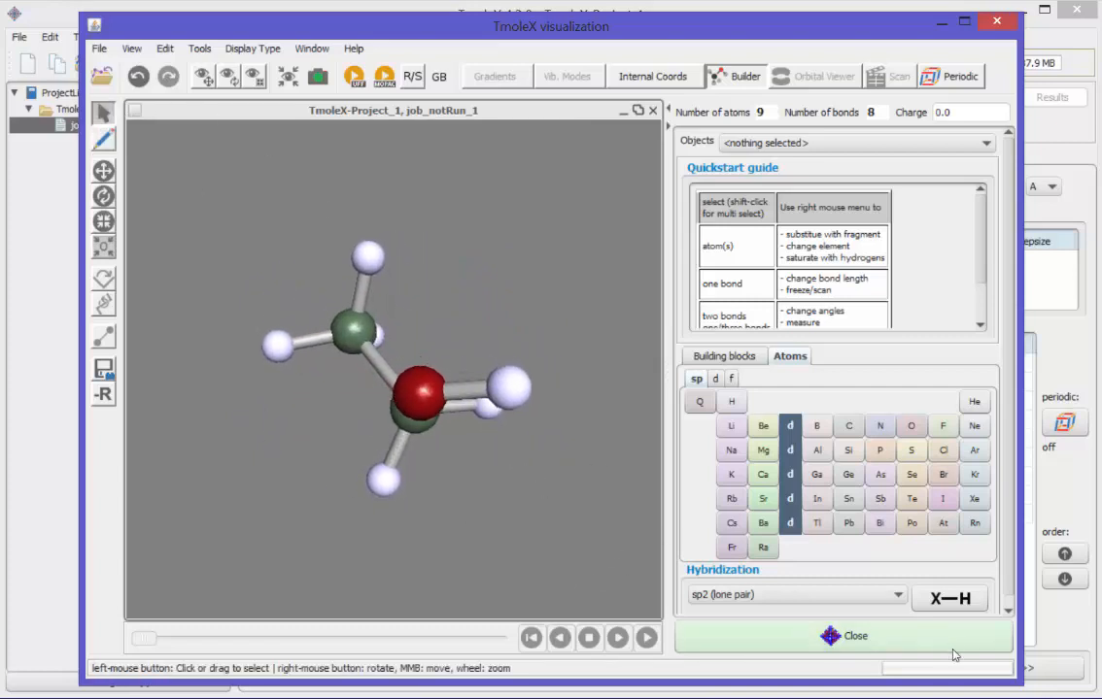
left_click(959, 646)
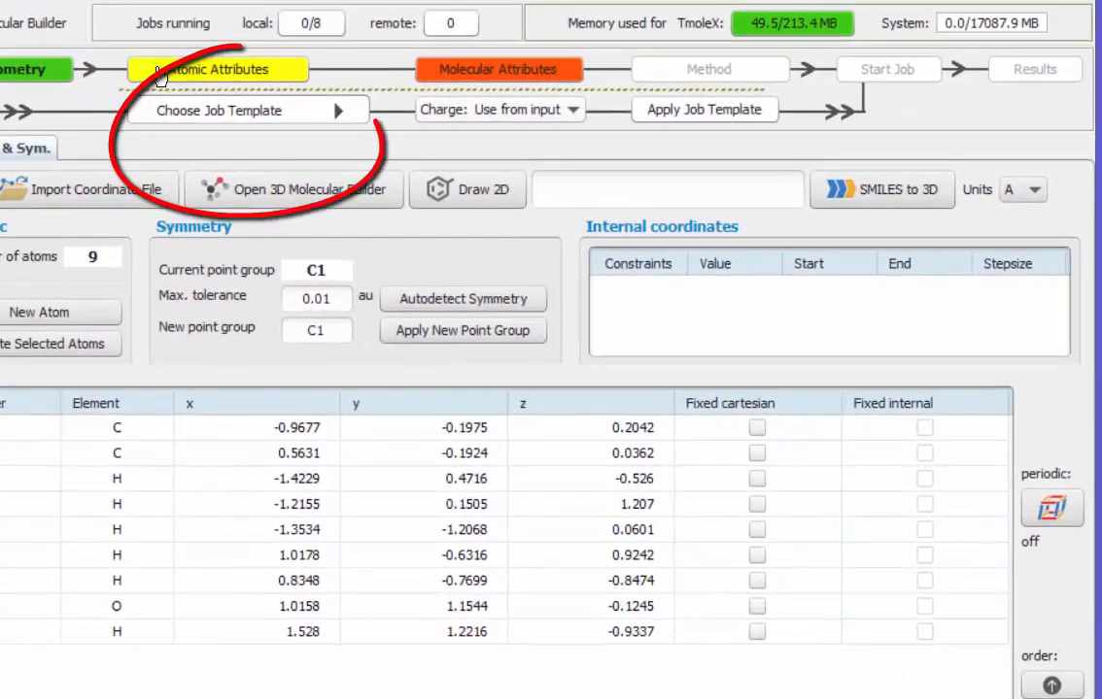
Step: Apply the default job template GEO-OPT-quick and run the geometry optimization locally, saved as GEO-OPT-quick_2
left_click(408, 122)
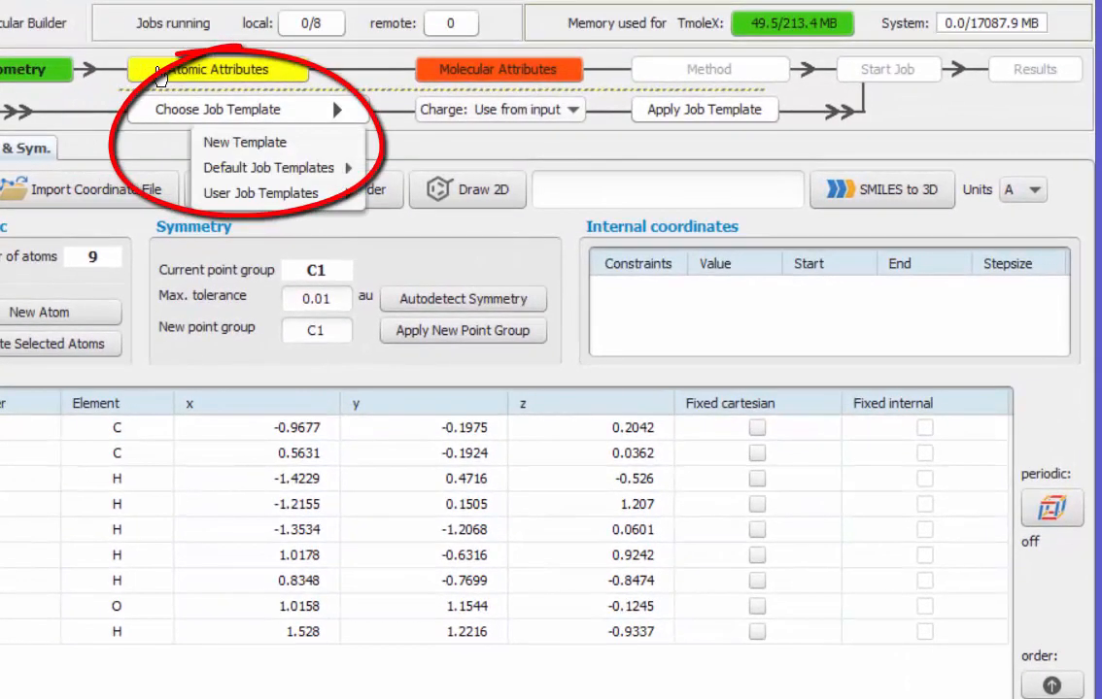
mouse_move(326, 167)
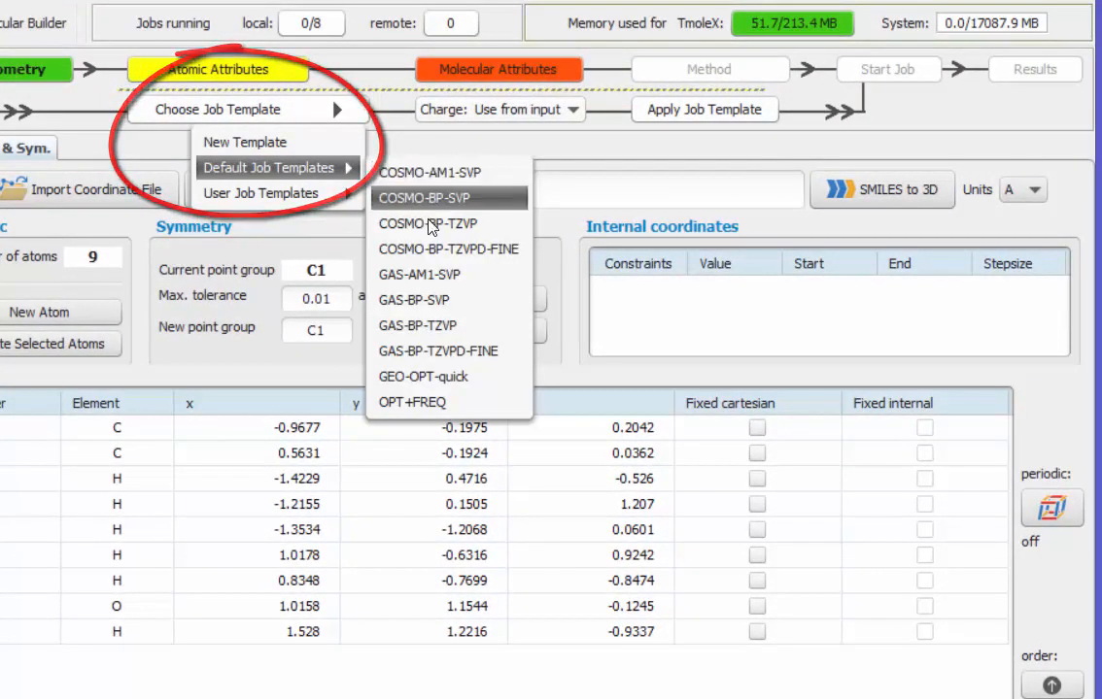
left_click(447, 377)
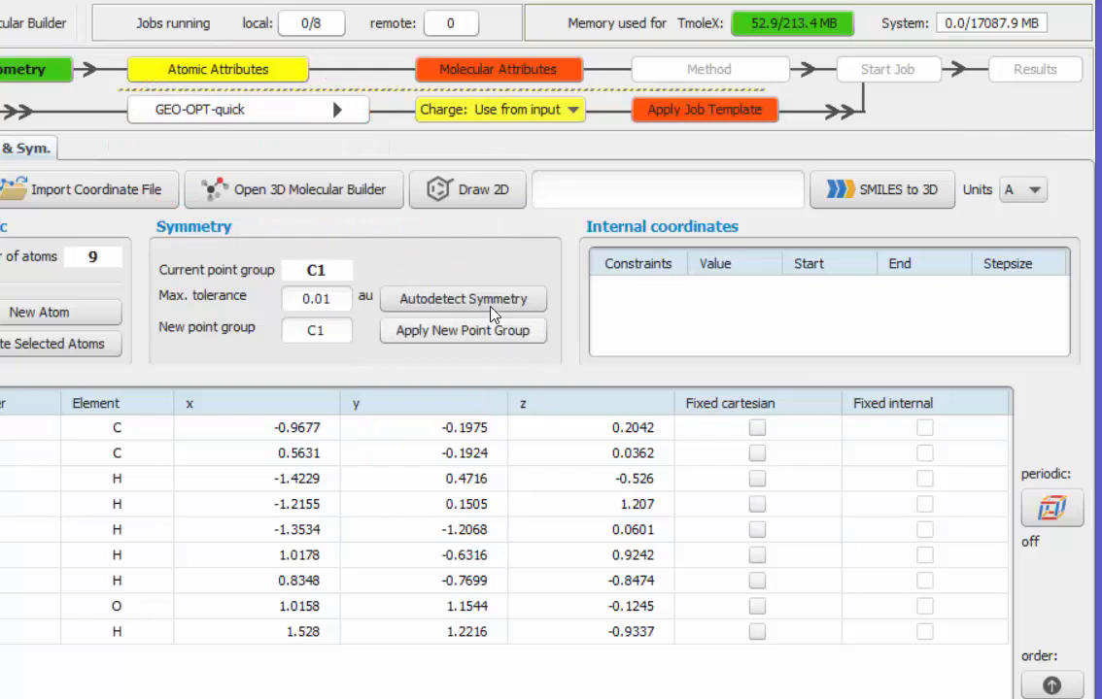
left_click(684, 109)
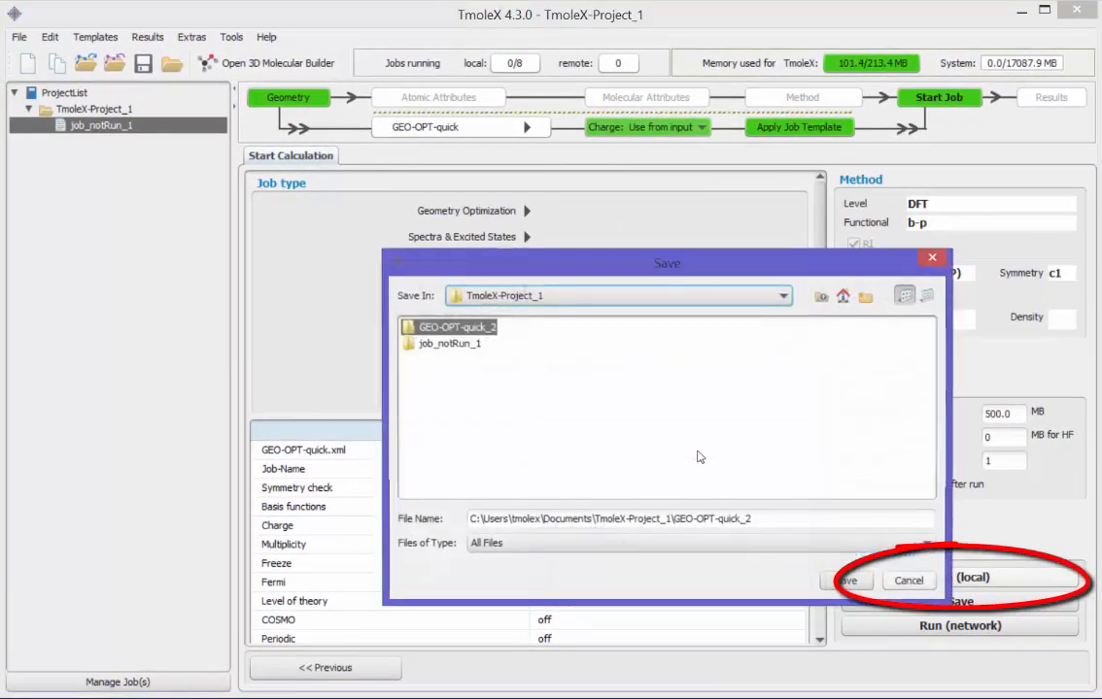
left_click(864, 576)
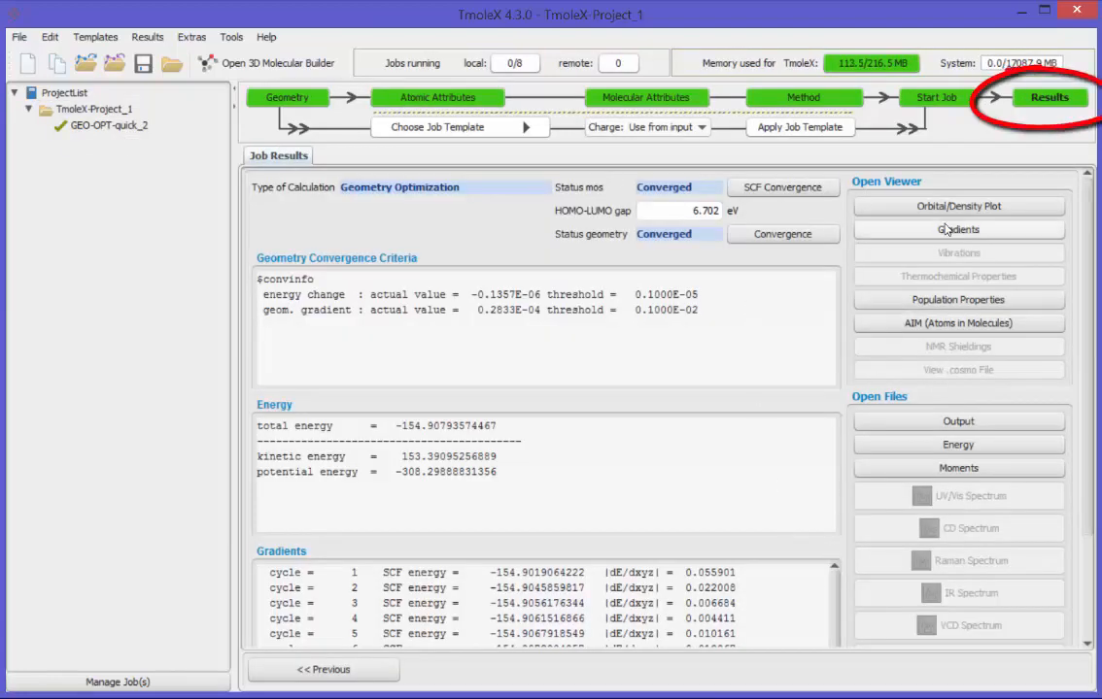
Step: Look through the job results, open the gradient viewer and move the optimization playback back to cycle 3
scroll(1016, 237, "down", 3)
scroll(991, 234, "up", 3)
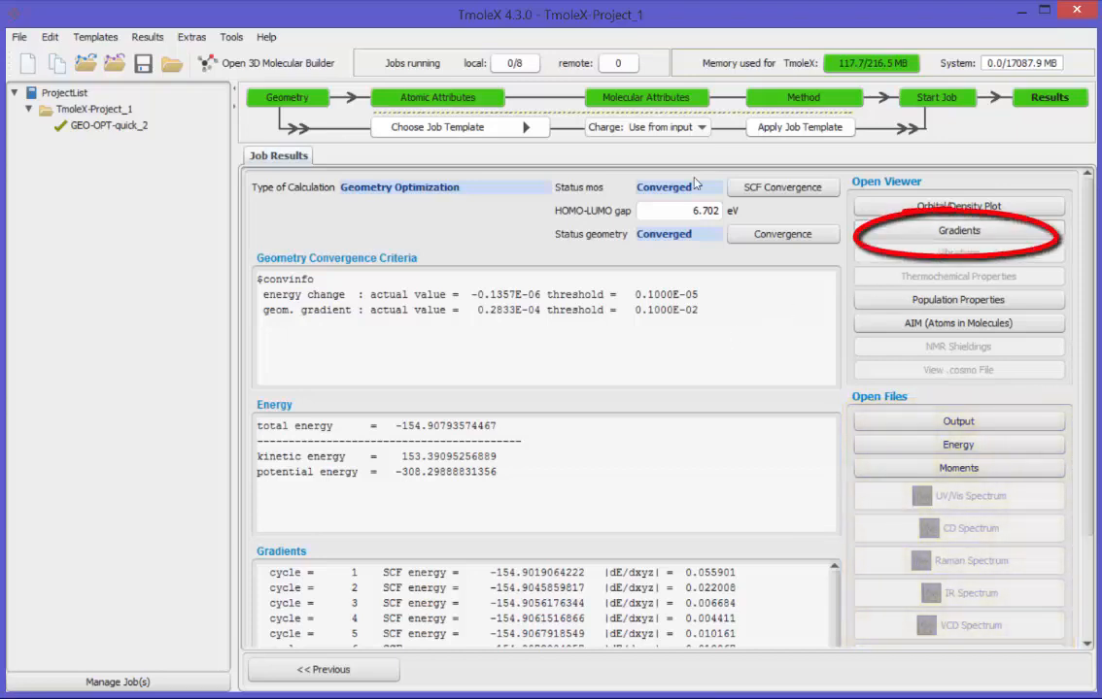
left_click(904, 233)
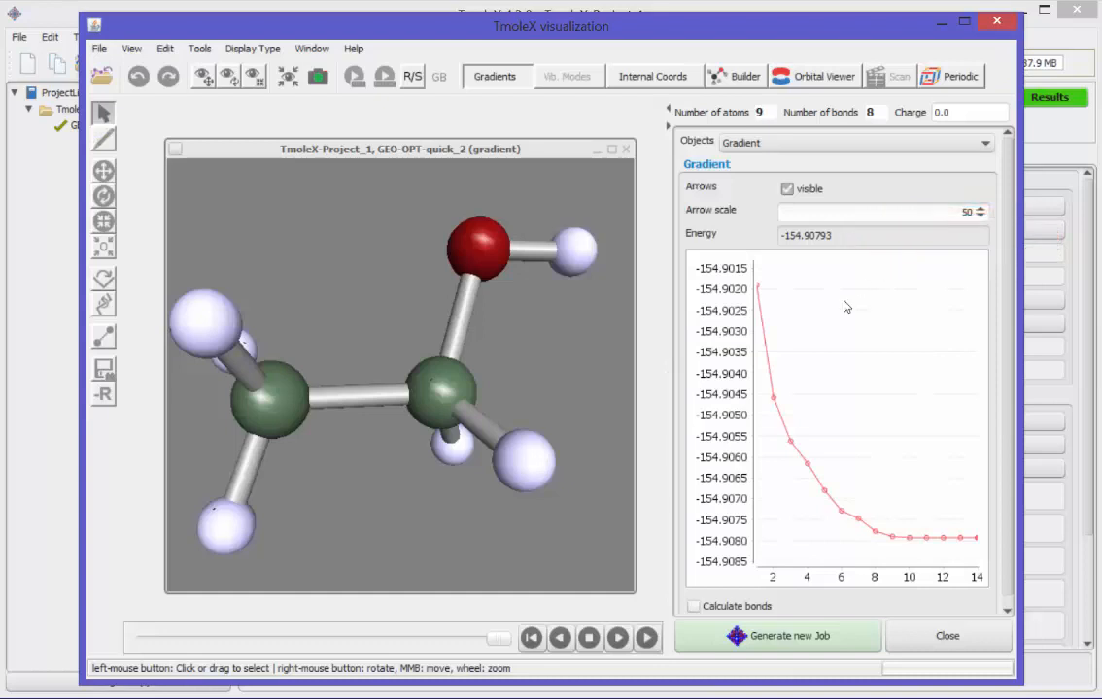
right_click_drag(515, 495, 487, 482)
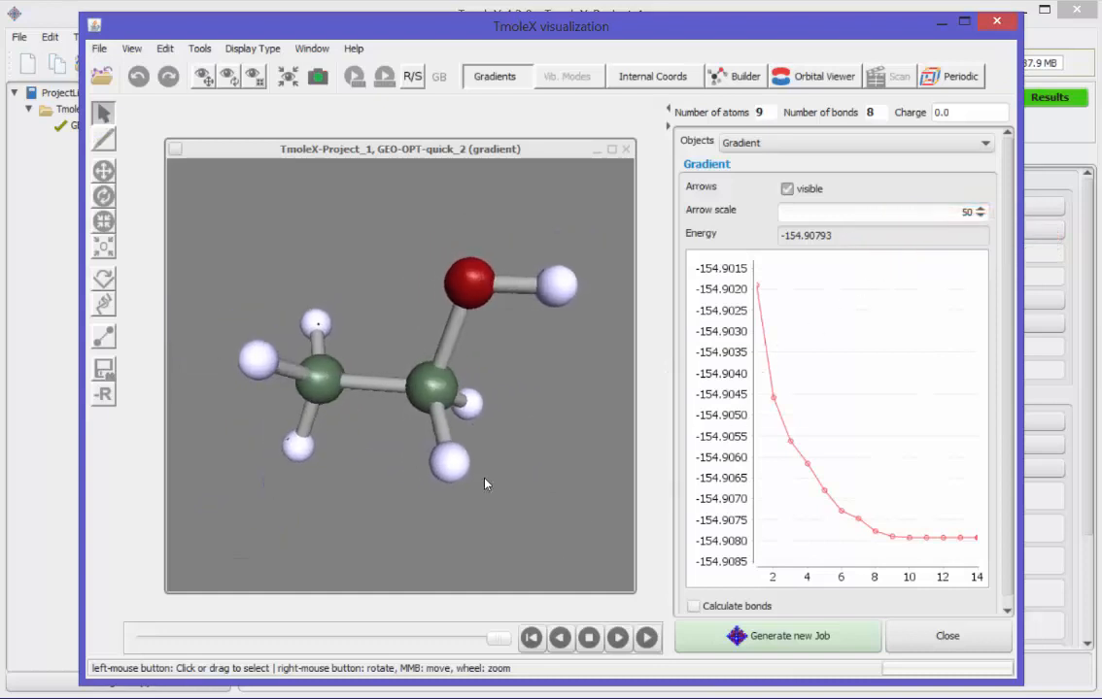
left_click_drag(498, 639, 201, 645)
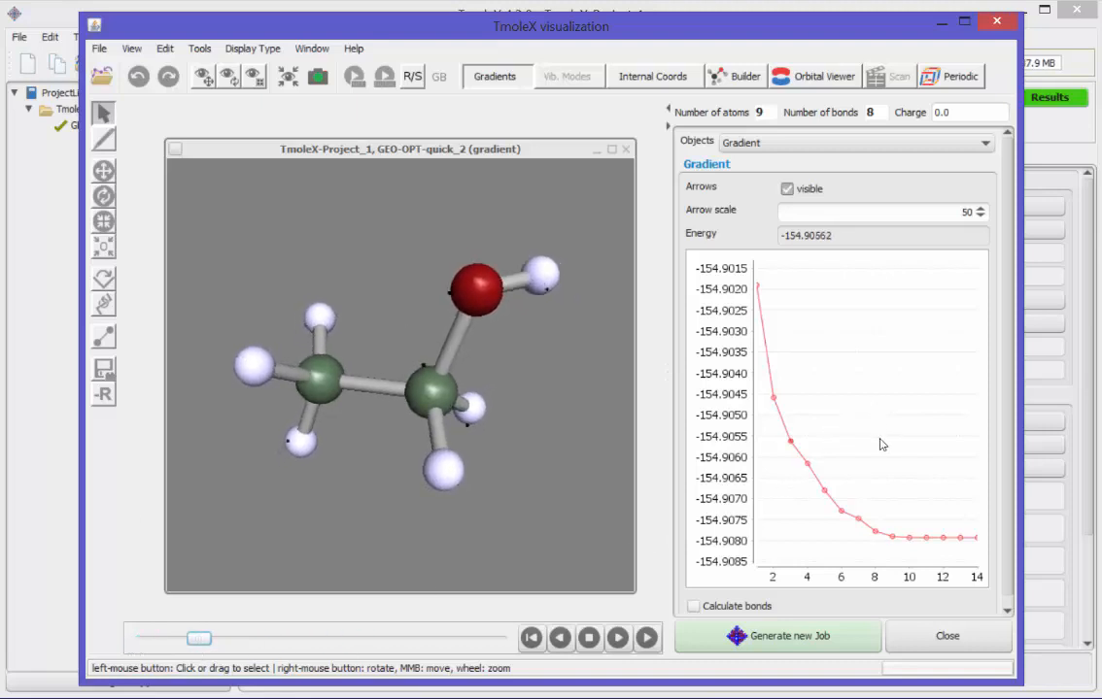
Step: Compare the gradient arrows at cycles 4, 8, 1 and 12 of the energy curve, revisit cycle 1 and close the viewer
left_click(807, 465)
left_click(875, 531)
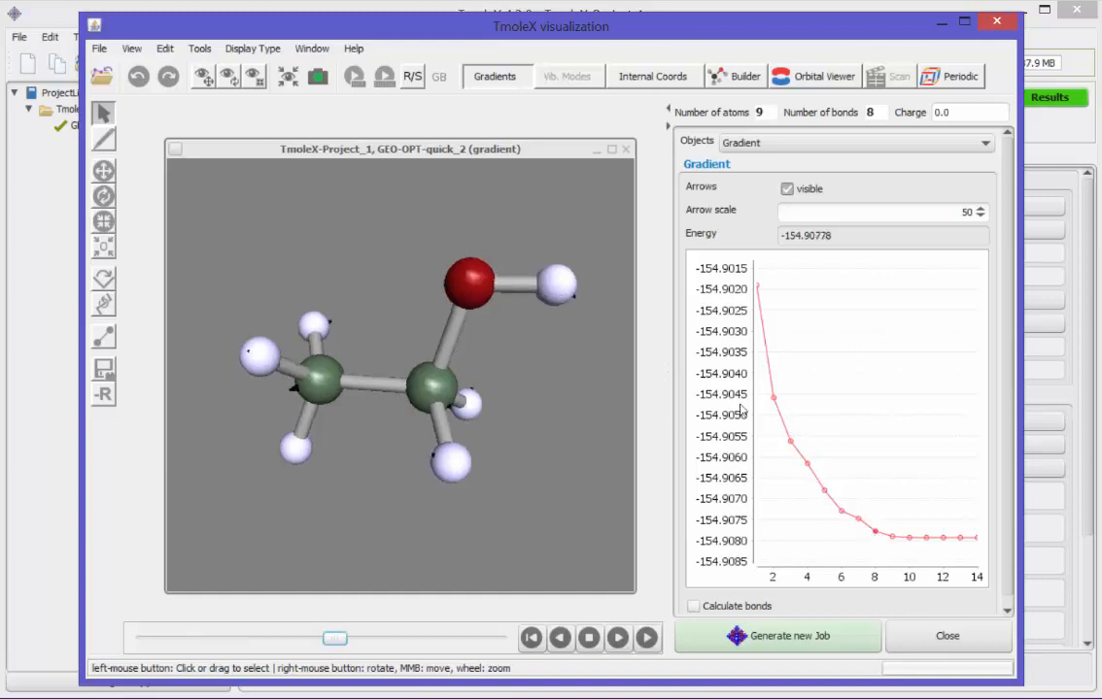
left_click(758, 287)
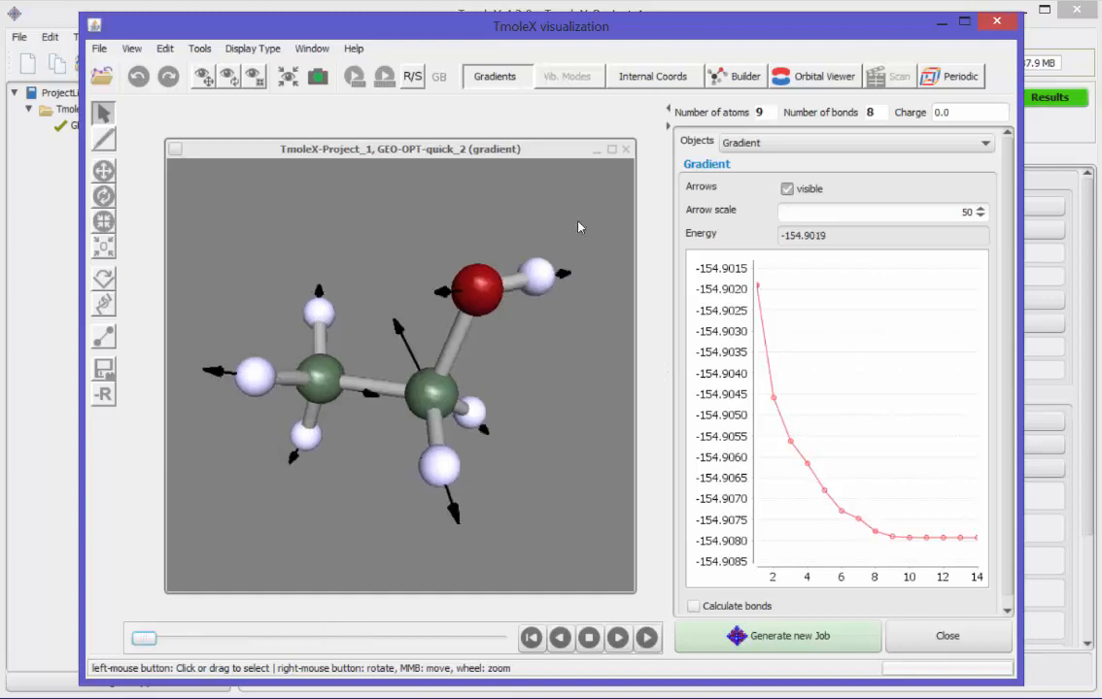
left_click(942, 539)
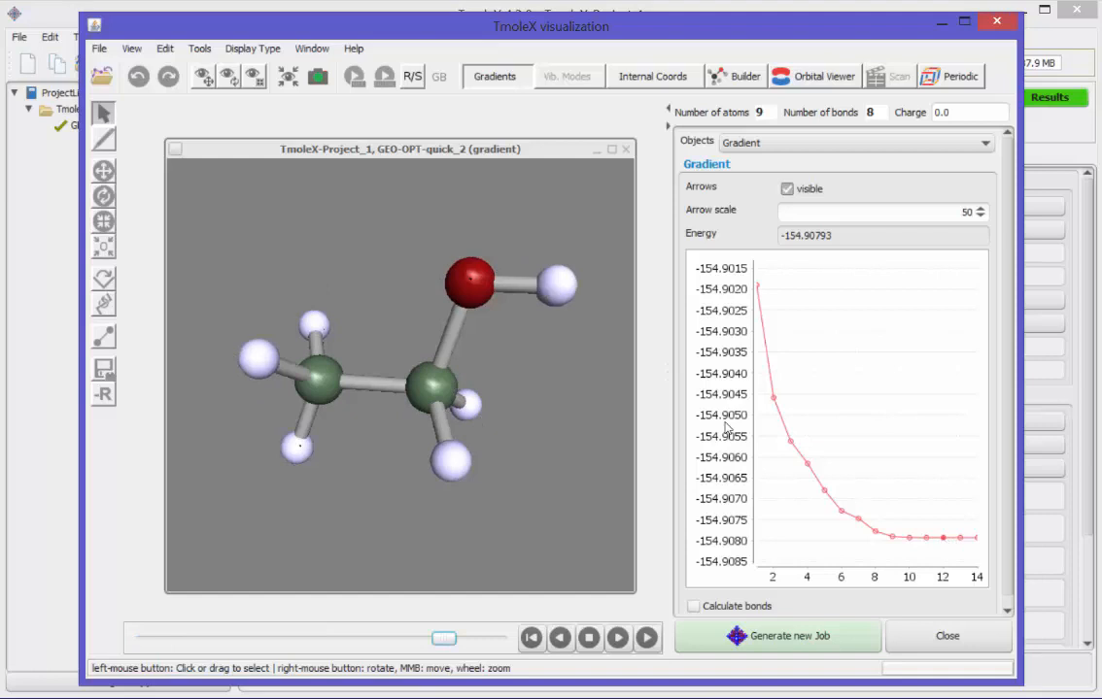
right_click_drag(625, 400, 432, 320)
left_click(758, 287)
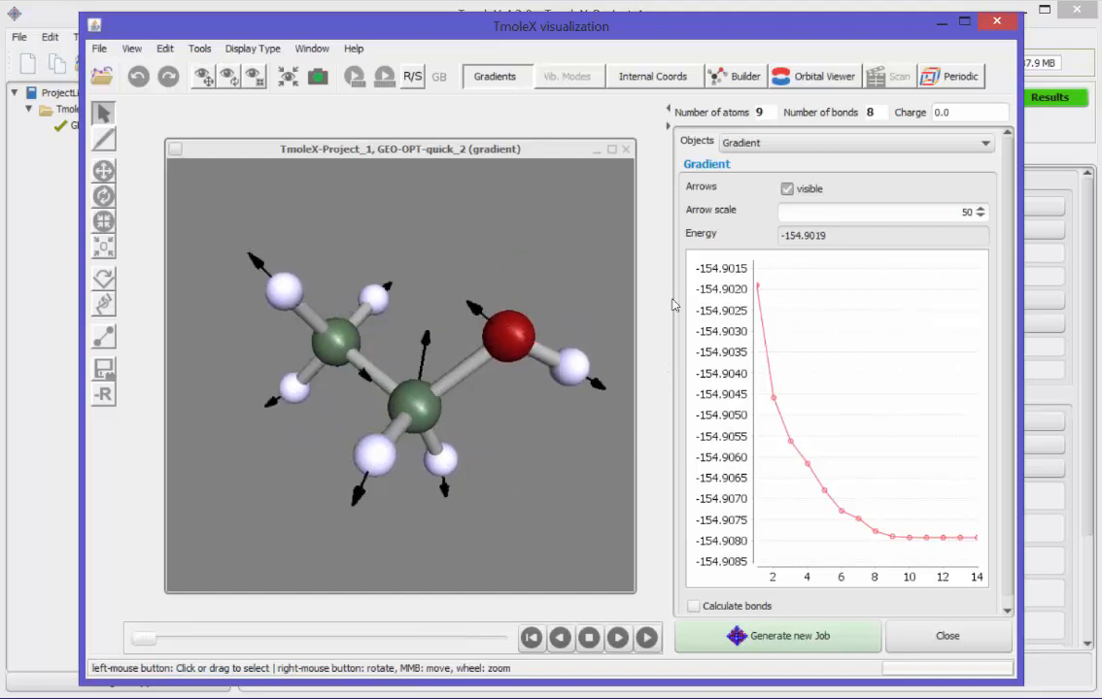
right_click_drag(583, 292, 433, 231)
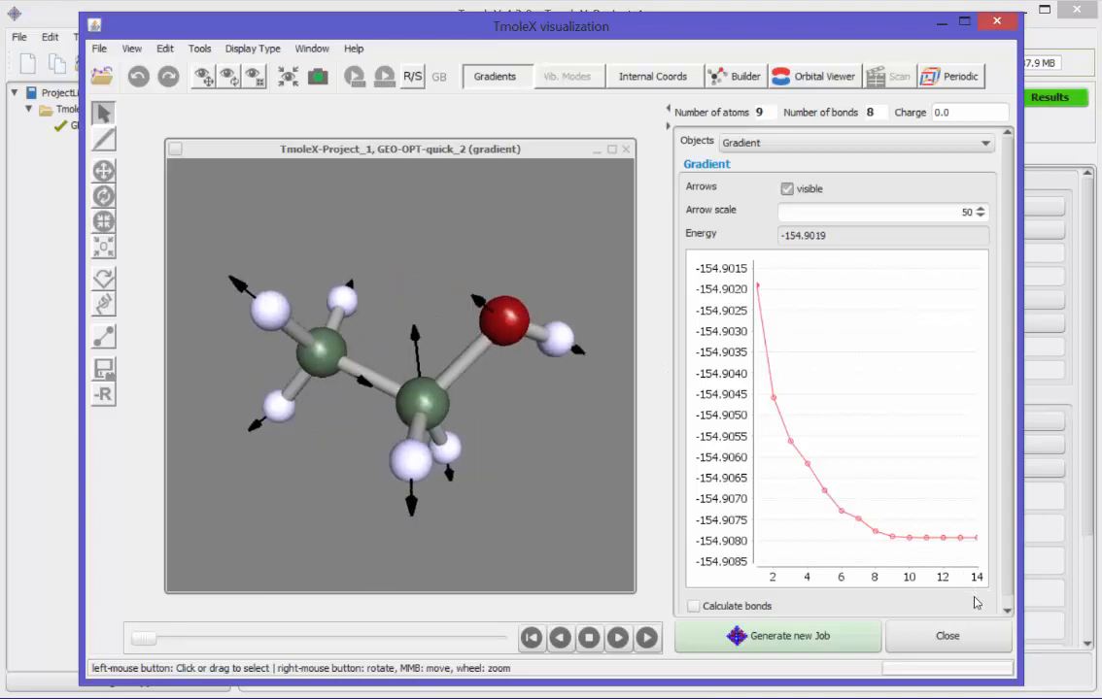
left_click(966, 646)
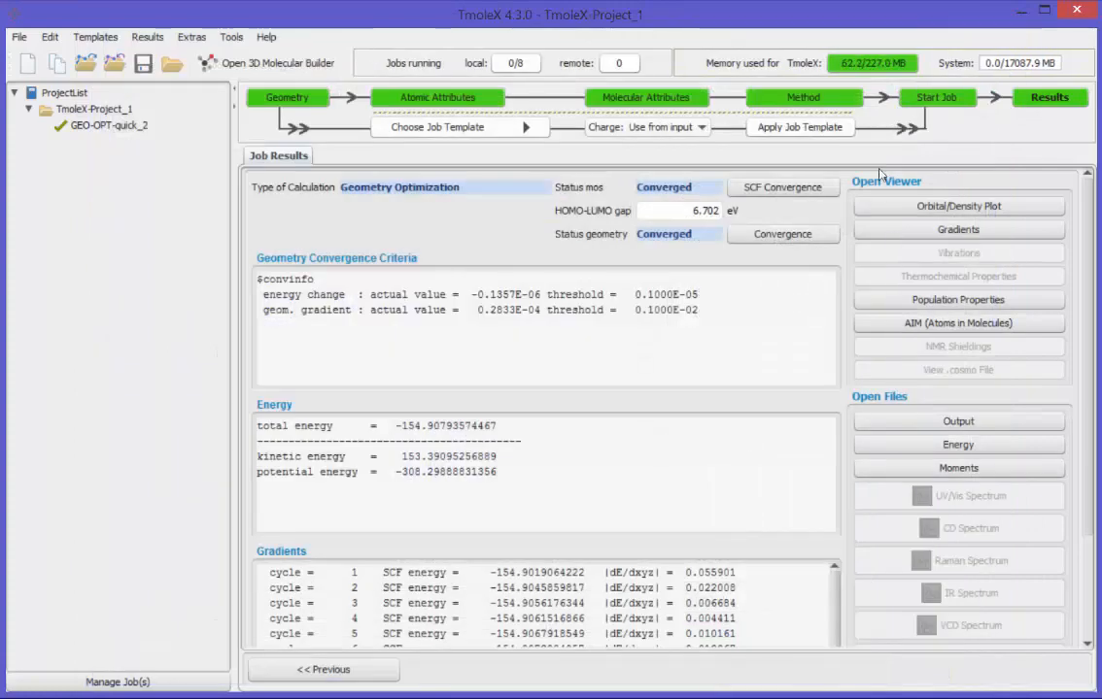
Step: Set the new job type to IR & vibrational frequencies and run it locally, saved as job_SP_3
left_click(918, 97)
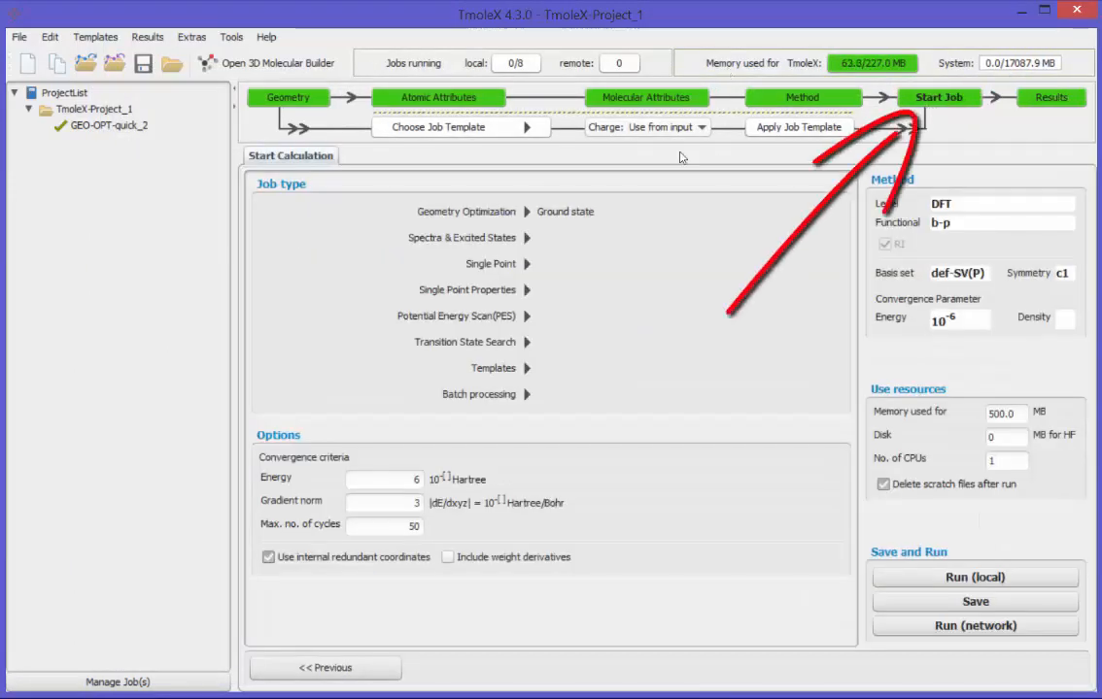
left_click(489, 237)
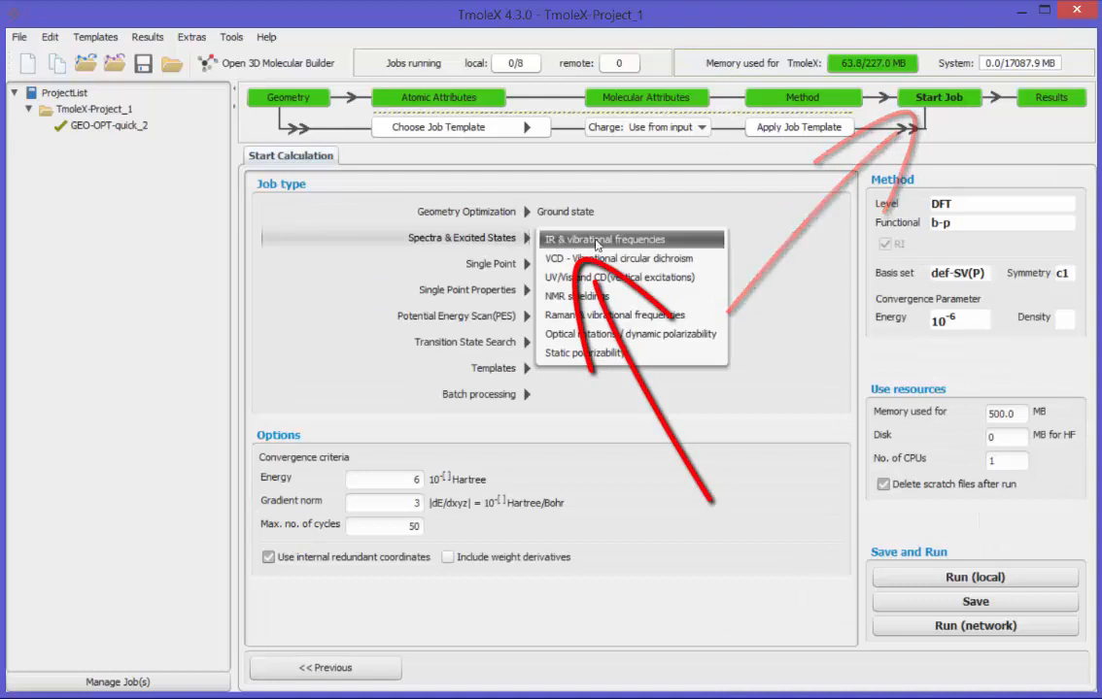
left_click(605, 239)
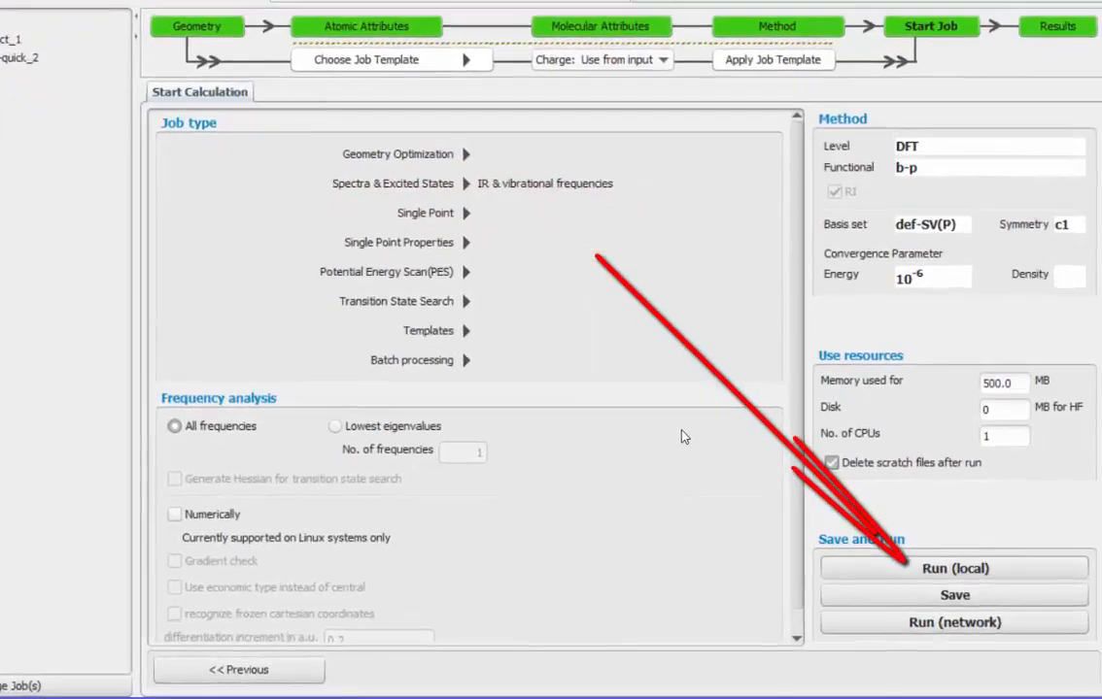
left_click(959, 577)
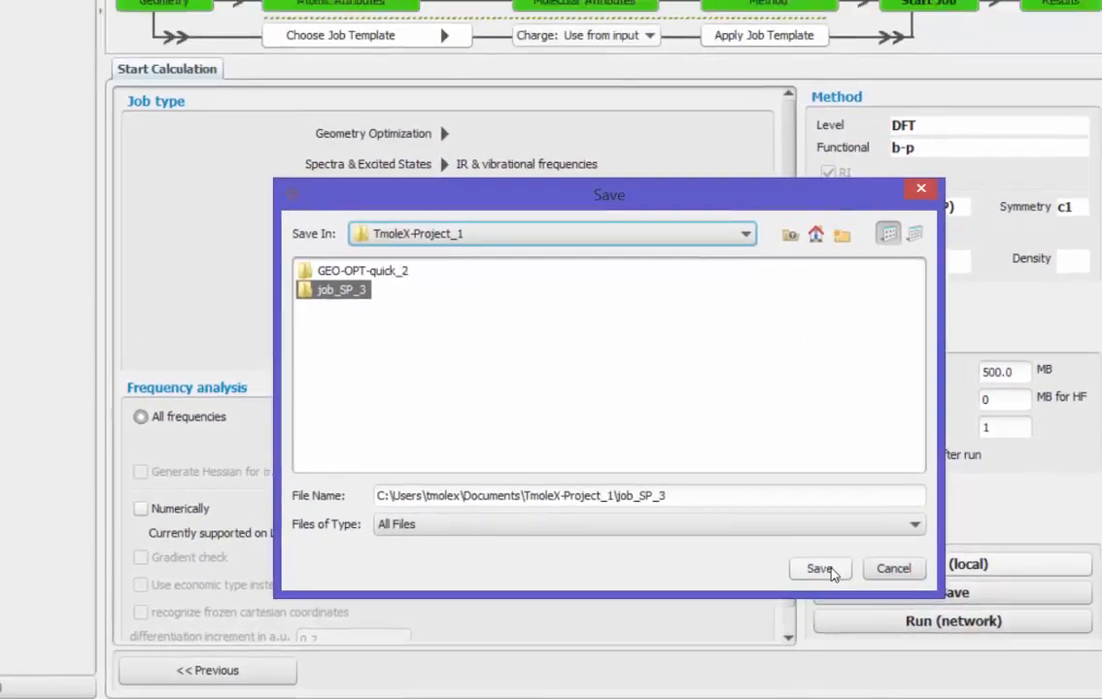
left_click(809, 556)
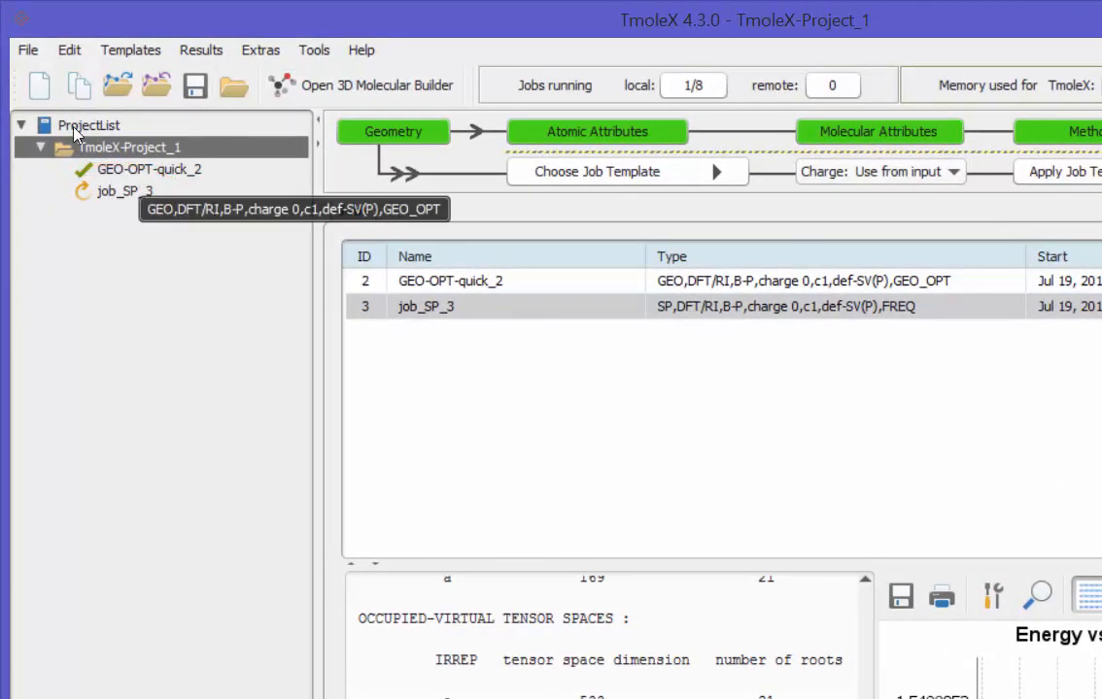
Step: Calculate quick orbital plots of the LUMO and HOMO for the GEO-OPT-quick_2 job and view the HOMO plot
left_click(141, 175)
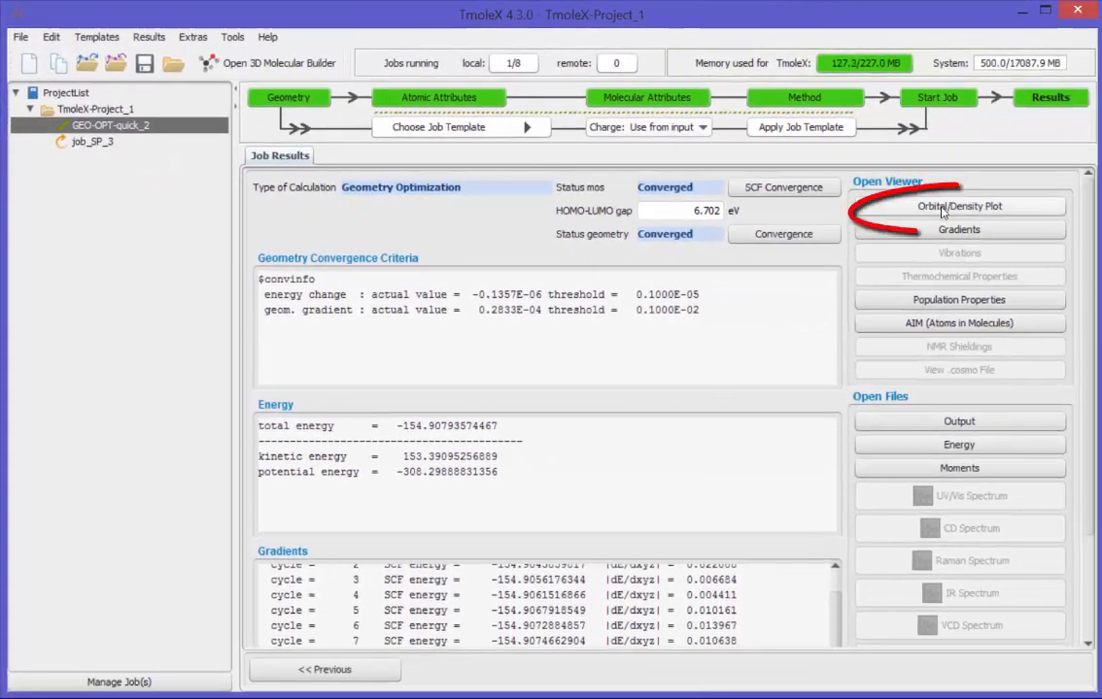
left_click(943, 208)
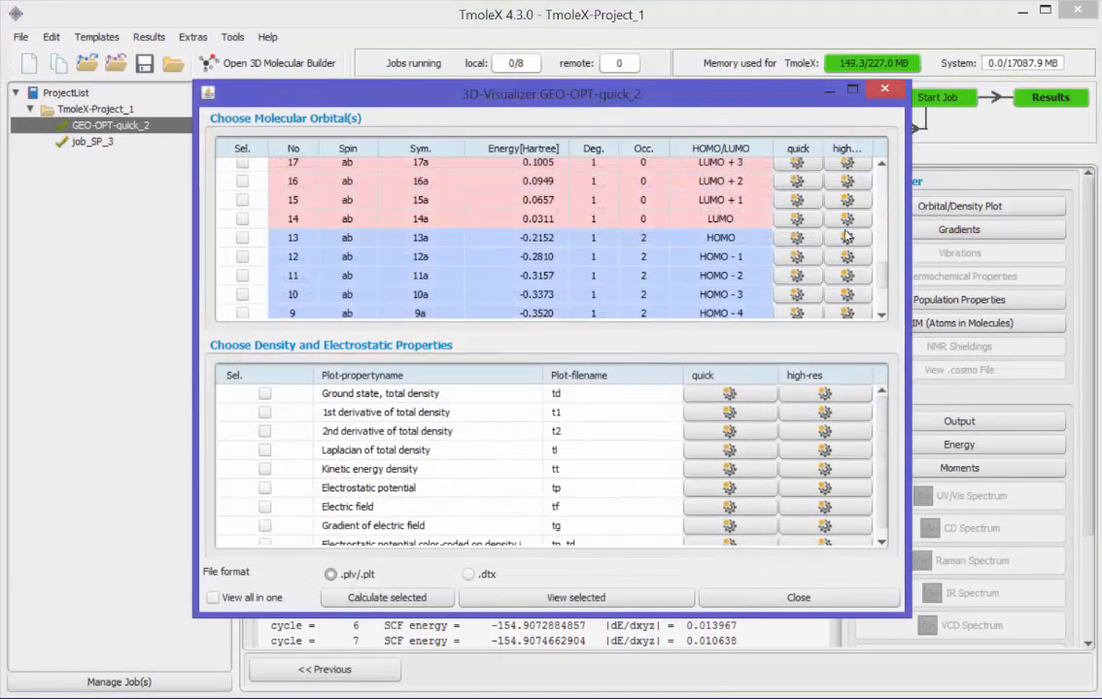
left_click(797, 218)
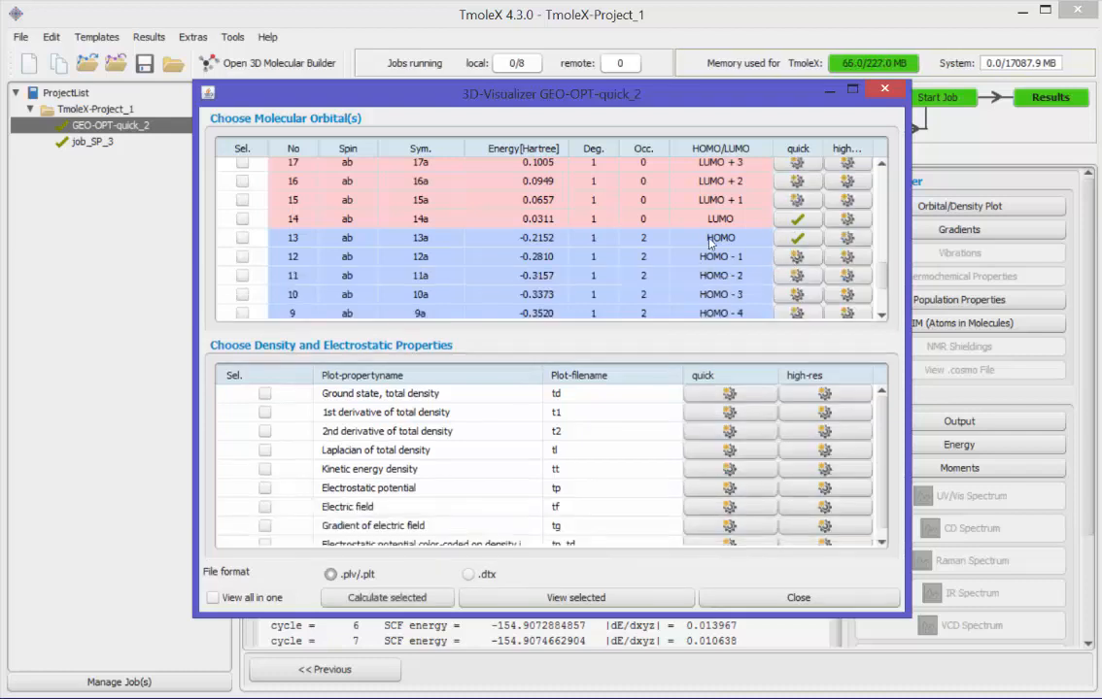
left_click(796, 238)
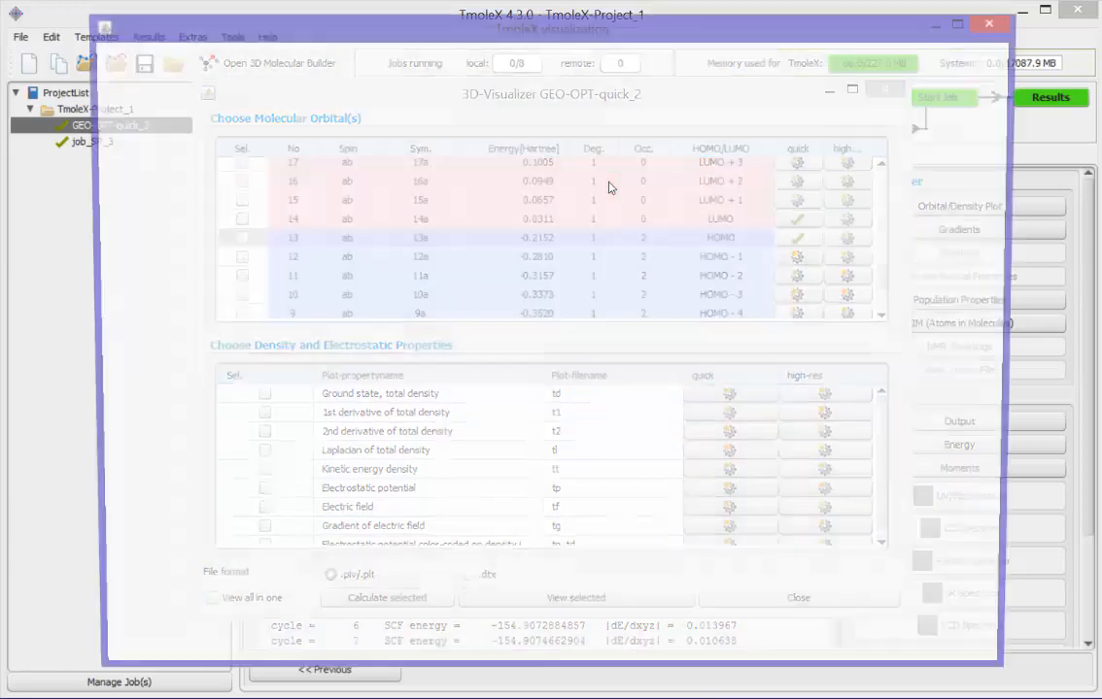
Step: Rotate the HOMO plot to inspect its lobes and open the quick LUMO plot from the orbital list
scroll(389, 262, "down", 3)
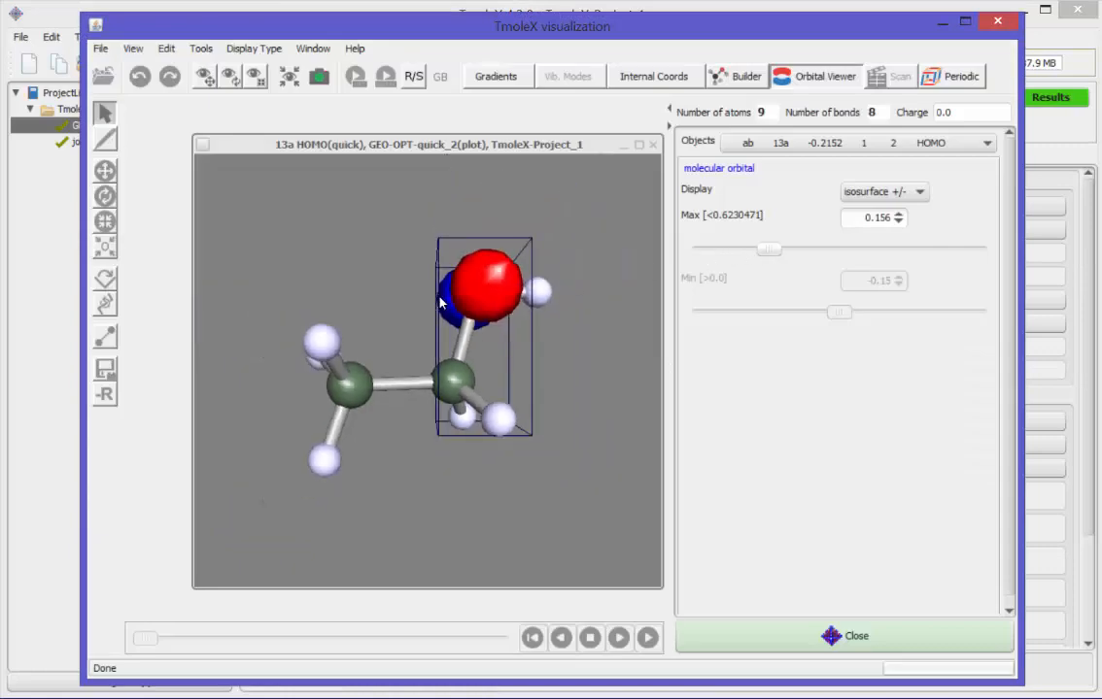
left_click_drag(389, 262, 454, 272)
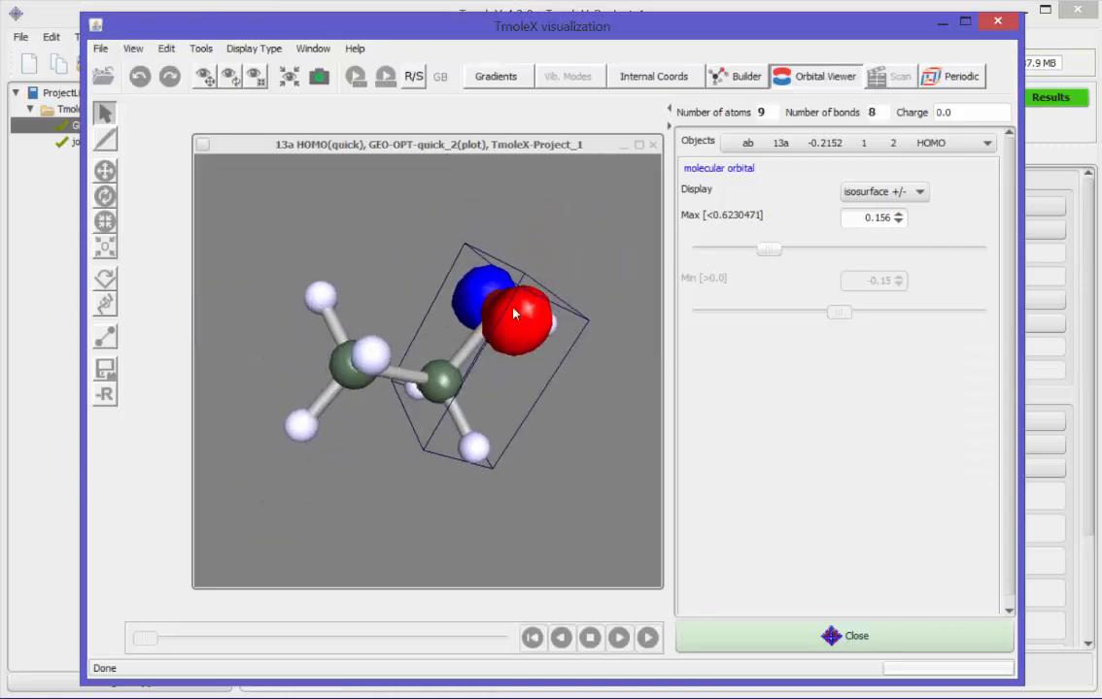
left_click(815, 74)
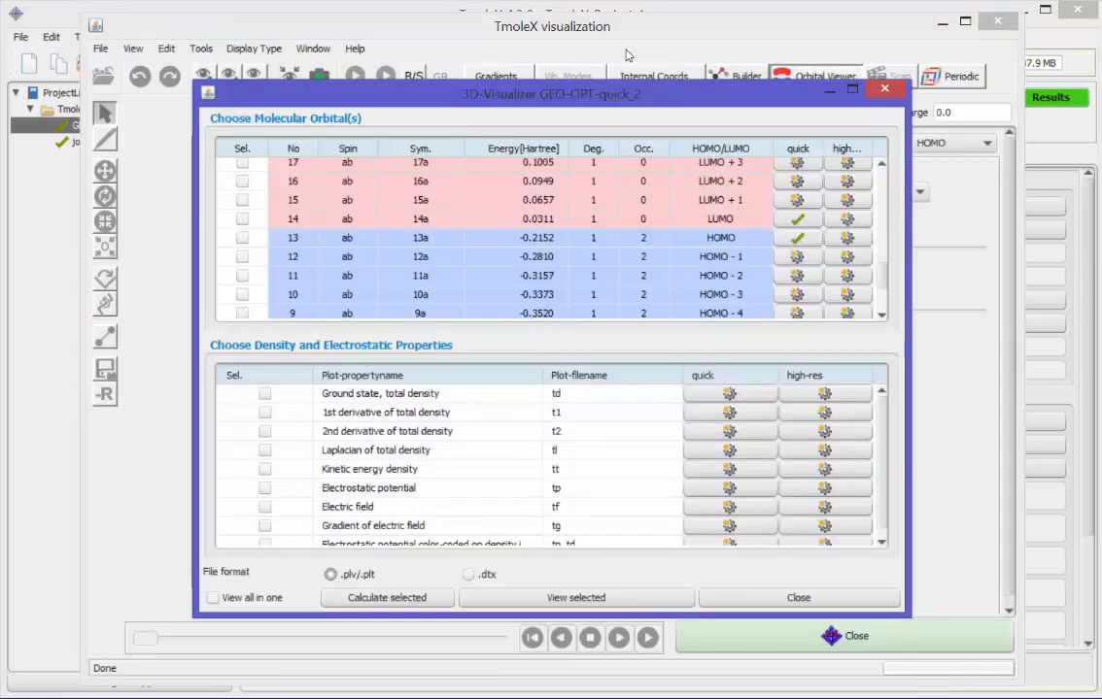
left_click(795, 221)
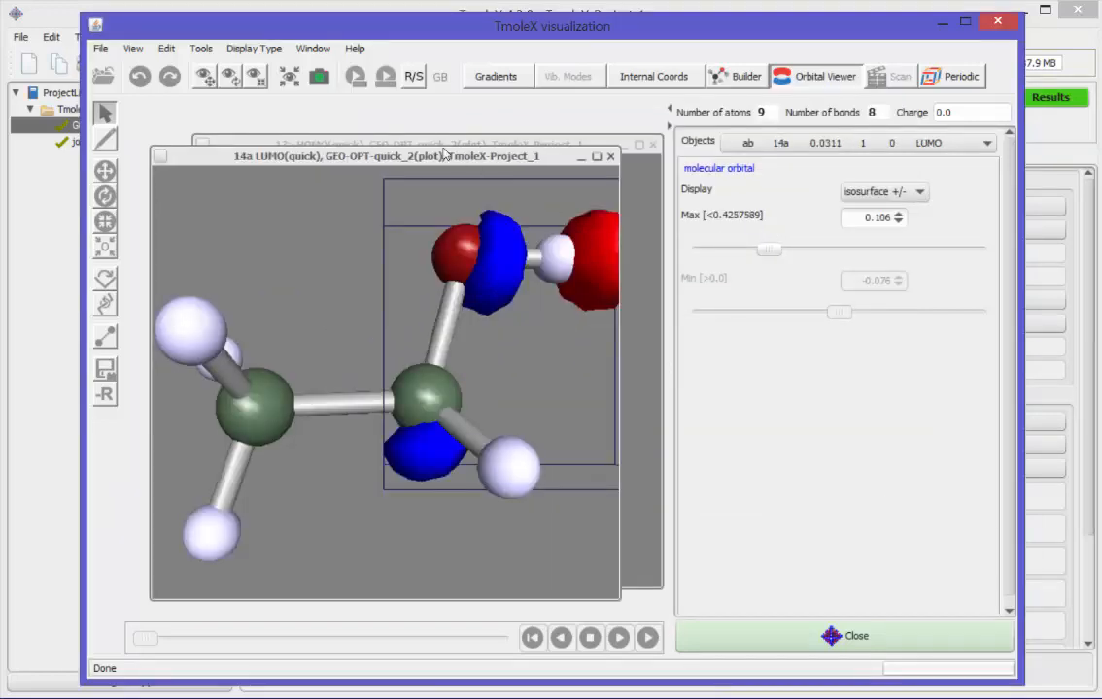
Step: Arrange the HOMO and LUMO plots side by side and narrow the settings pane so both fill the wider viewing area
left_click(313, 48)
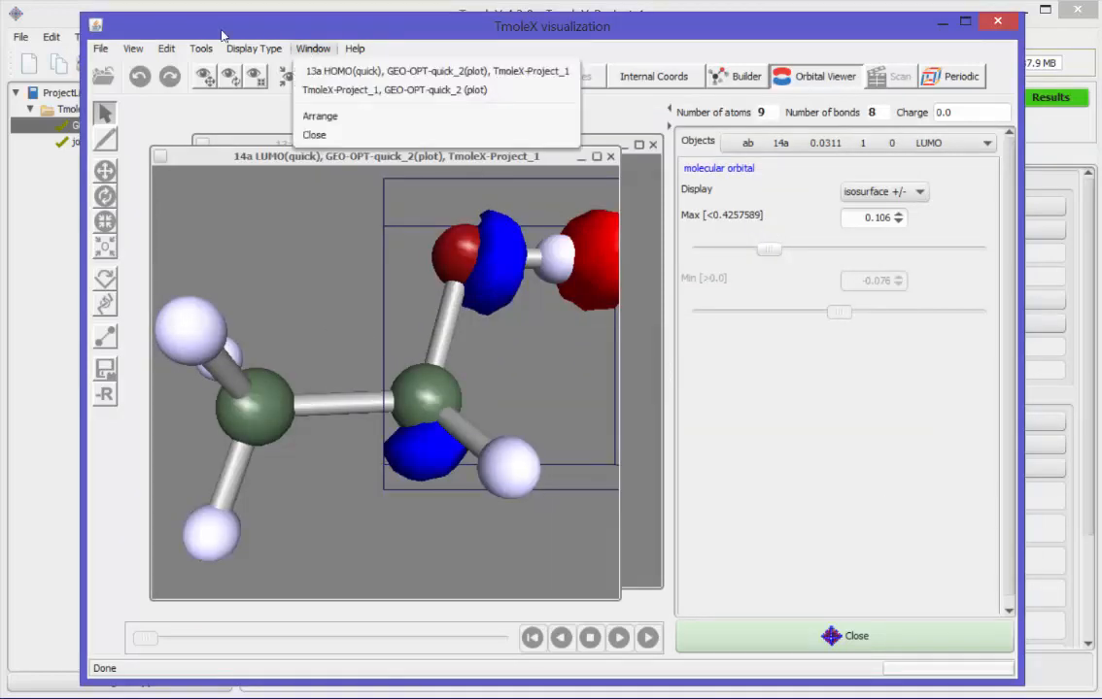
left_click(320, 116)
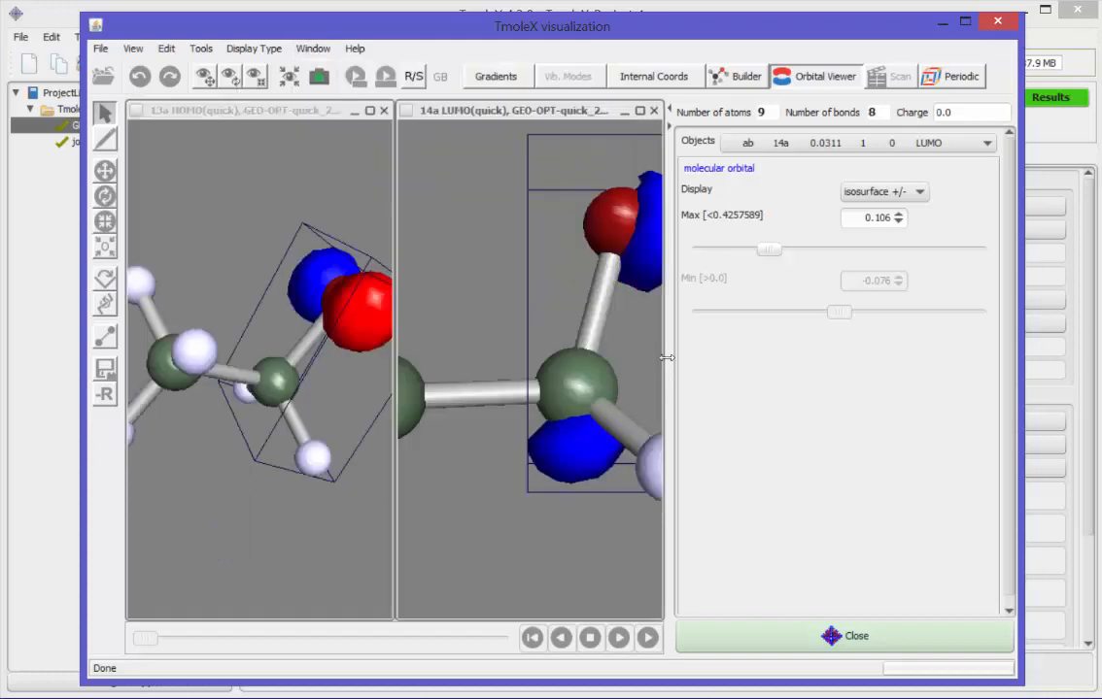
left_click_drag(669, 282, 770, 326)
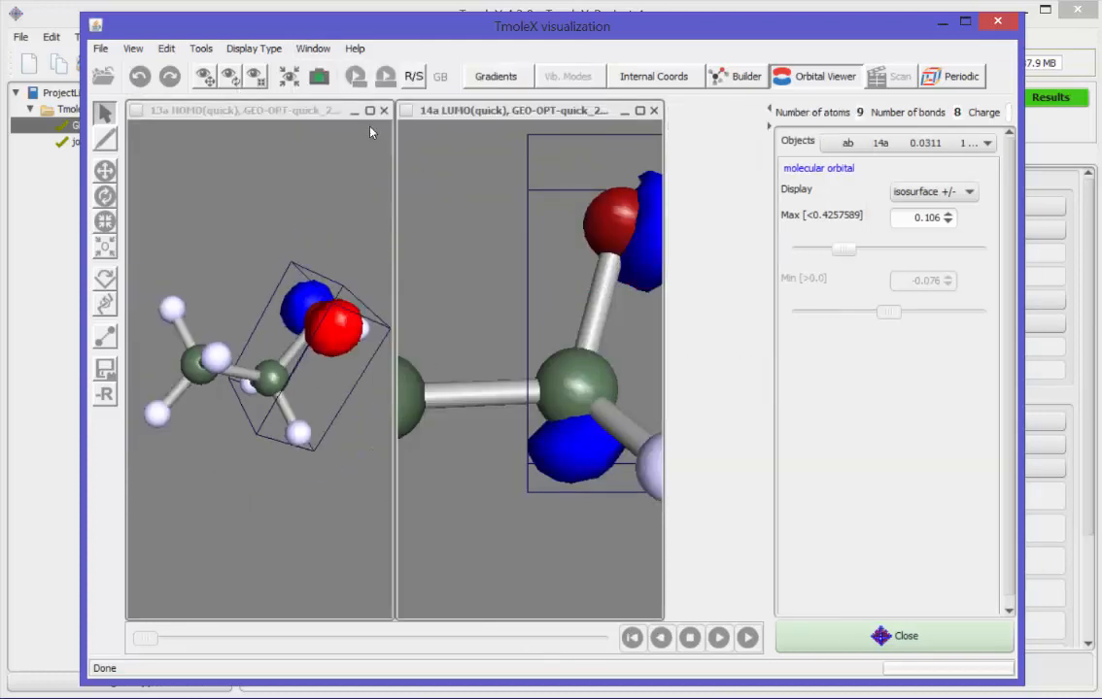
left_click(313, 47)
left_click(319, 113)
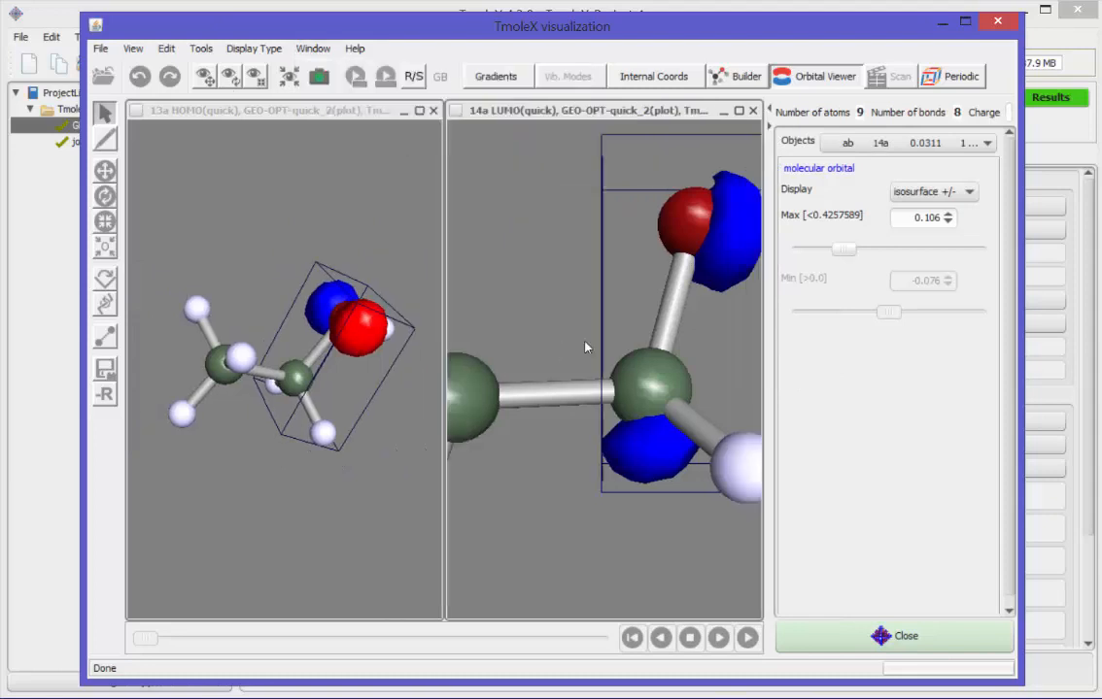
Step: Set the isosurface maximum to 0.028 for the HOMO and 0.054 for the LUMO, and rotate both molecules for comparison
scroll(586, 347, "down", 5)
left_click_drag(843, 250, 806, 248)
scroll(430, 287, "down", 3)
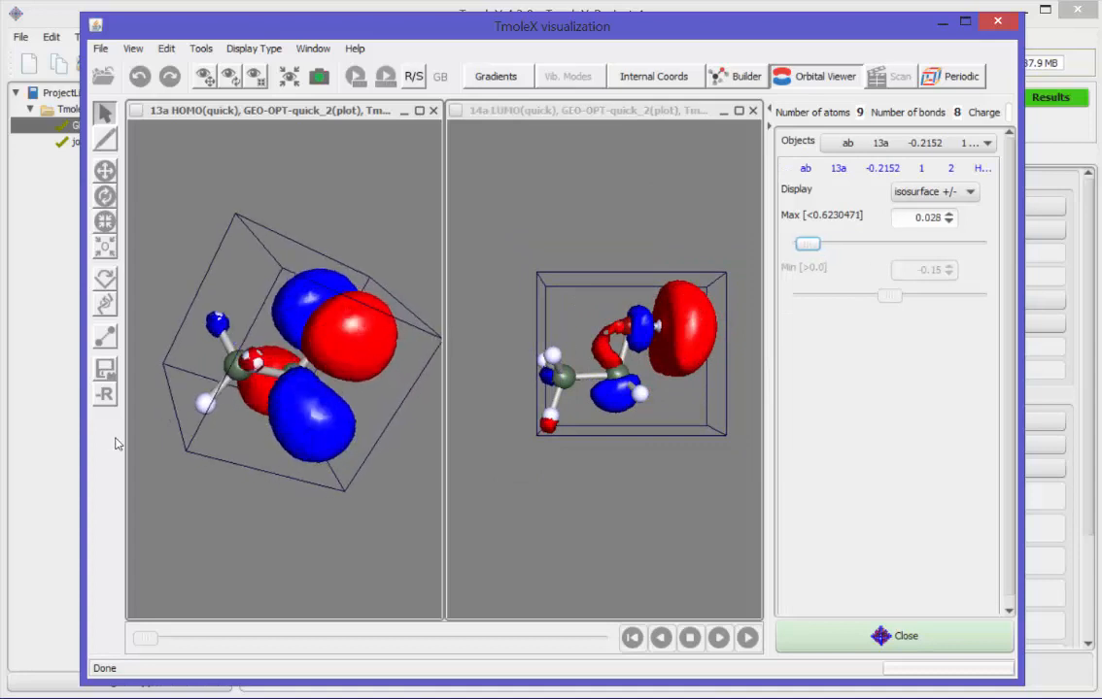
left_click_drag(194, 408, 340, 406)
mouse_move(672, 399)
left_mouse_down()
mouse_move(639, 432)
mouse_move(684, 405)
mouse_move(681, 416)
mouse_move(670, 410)
left_mouse_up()
left_click_drag(327, 340, 378, 358)
scroll(667, 370, "up", 3)
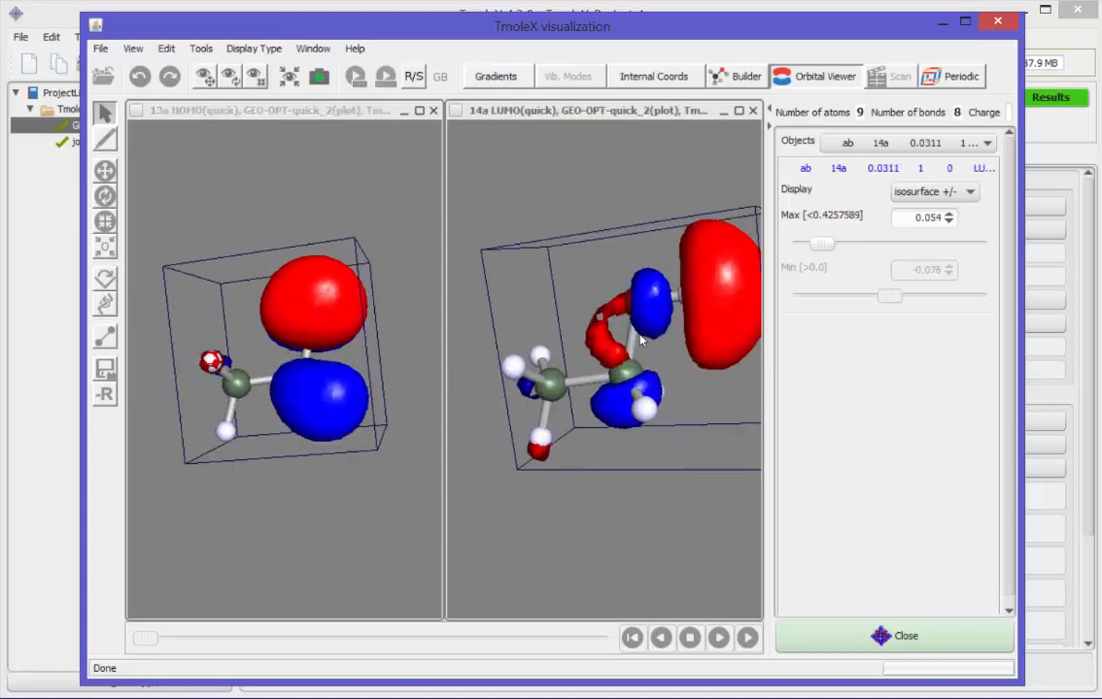
Step: Set the LUMO isosurface maximum to 0.036, and close the orbital viewer and the orbital selection dialog
scroll(640, 340, "up", 4)
scroll(640, 340, "down", 4)
mouse_move(622, 335)
left_mouse_down()
mouse_move(585, 311)
mouse_move(631, 317)
left_mouse_up()
left_click_drag(825, 247, 814, 245)
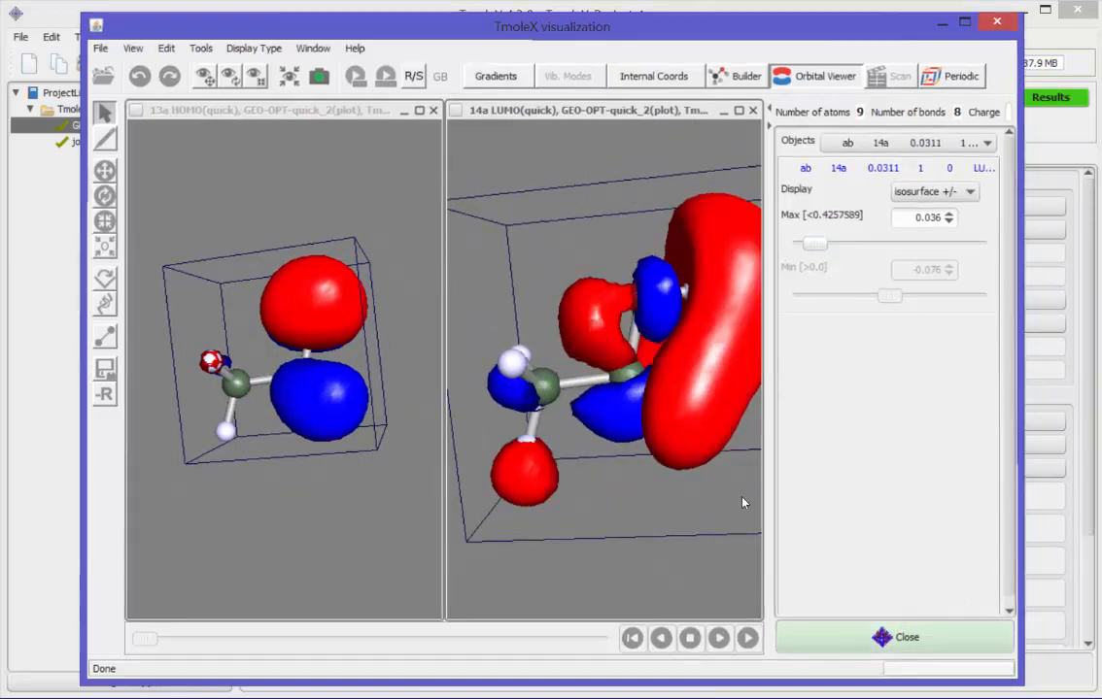
left_click(894, 637)
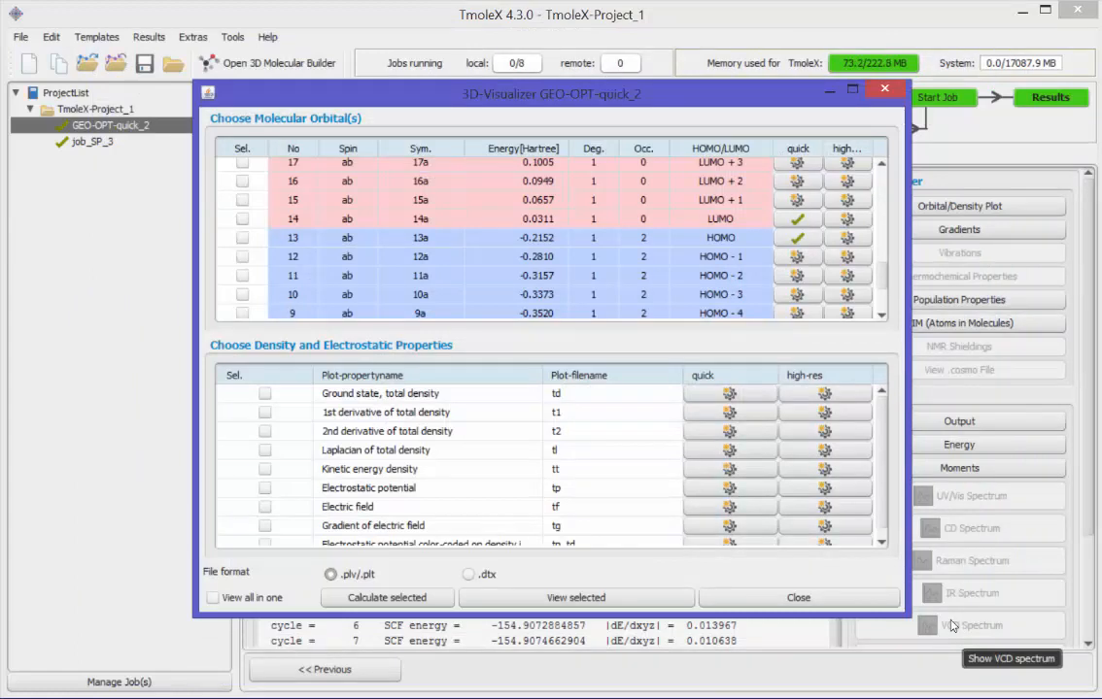
left_click(883, 88)
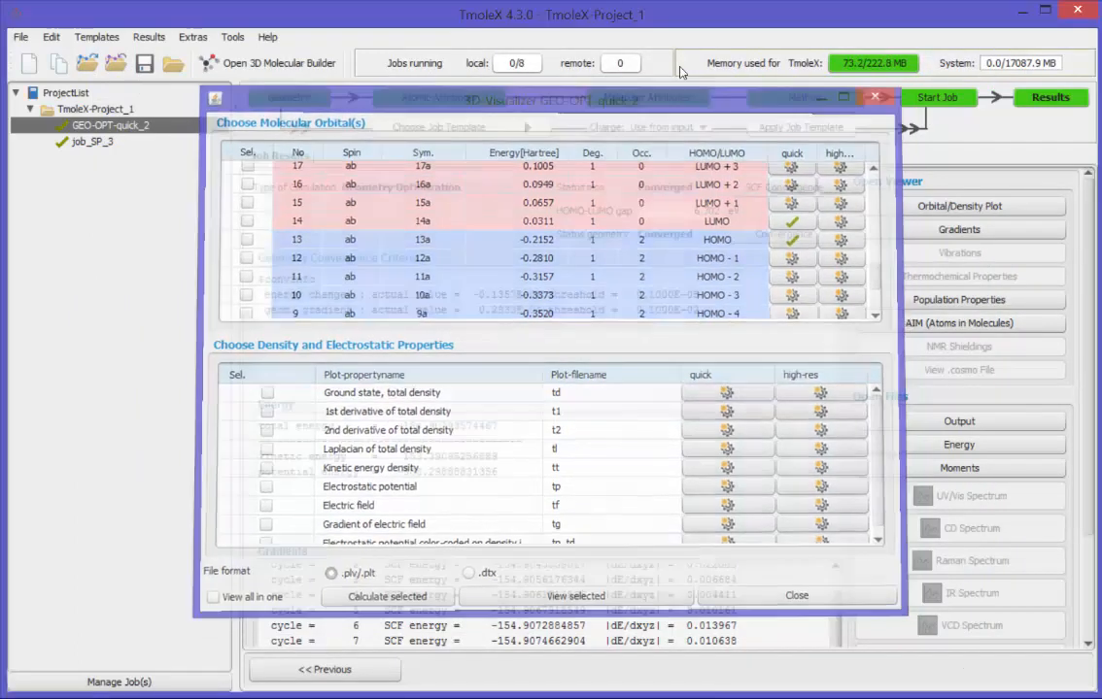
Step: Open the vibrations of job_SP_3 and widen the window and mode table until the frequency and IR columns are readable
key("Down")
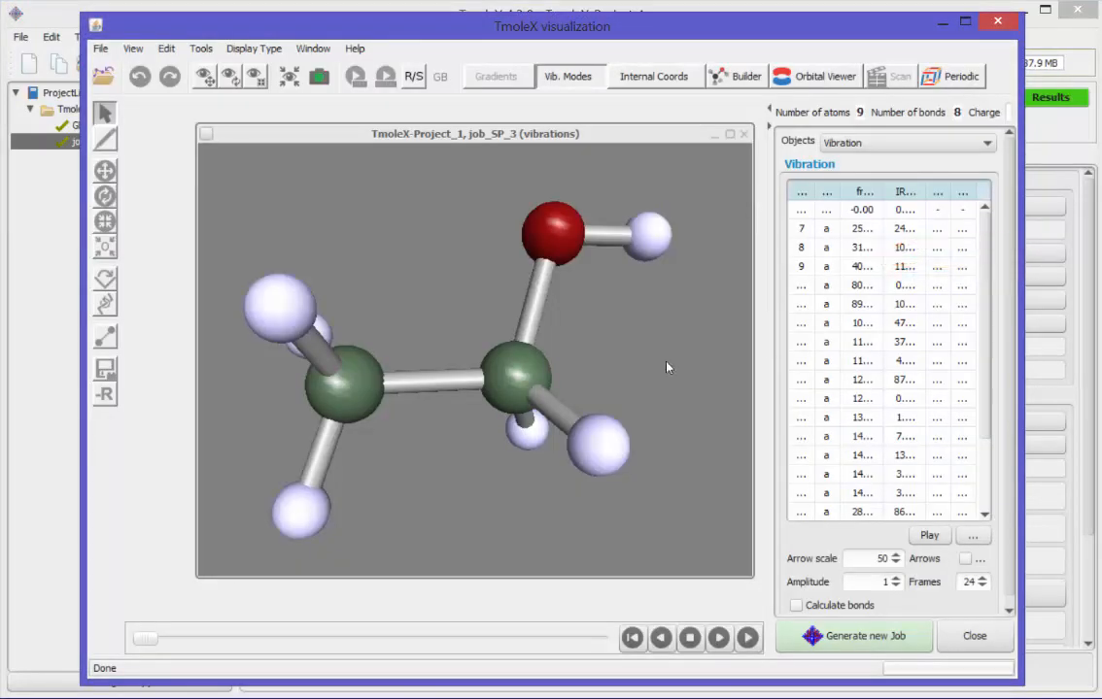
scroll(634, 369, "down", 3)
left_click_drag(1023, 251, 1088, 255)
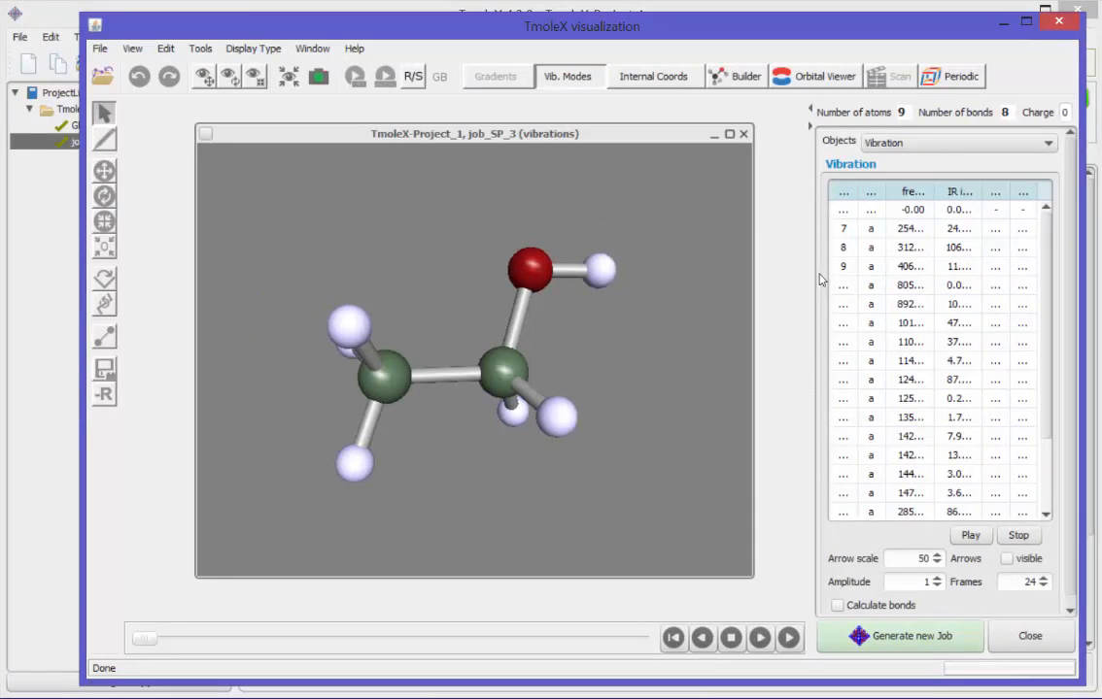
left_click_drag(813, 279, 744, 272)
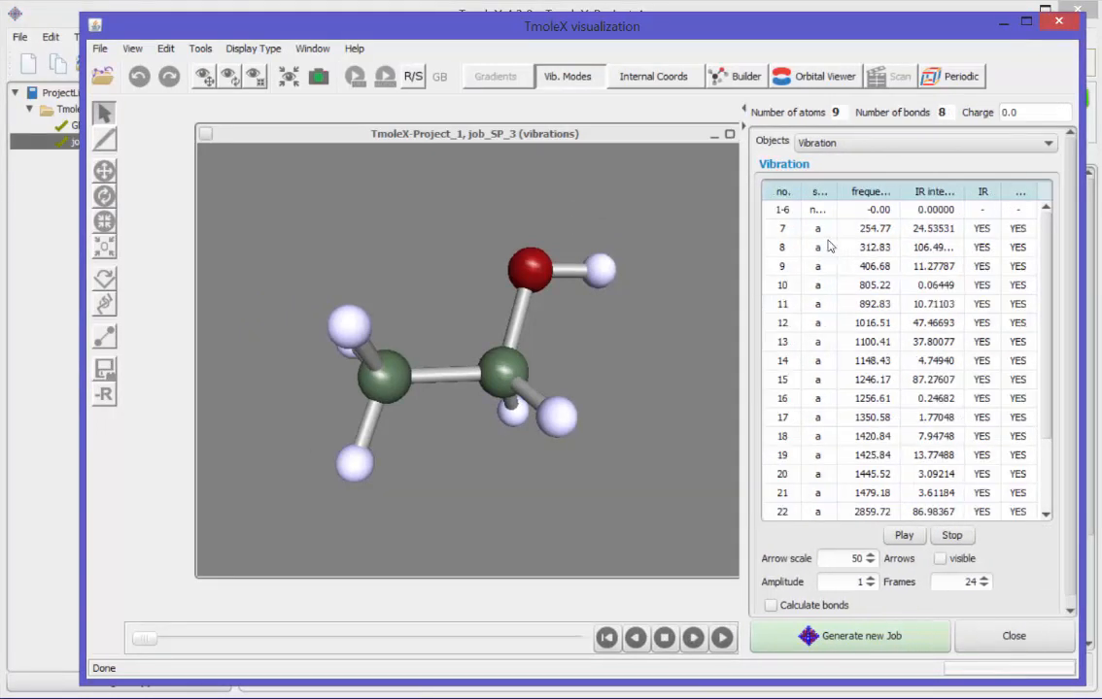
Step: Animate vibrational modes 7, 8 and 9, extend the selection down to mode 13 and close the vibration viewer
left_click(859, 228)
left_click(722, 638)
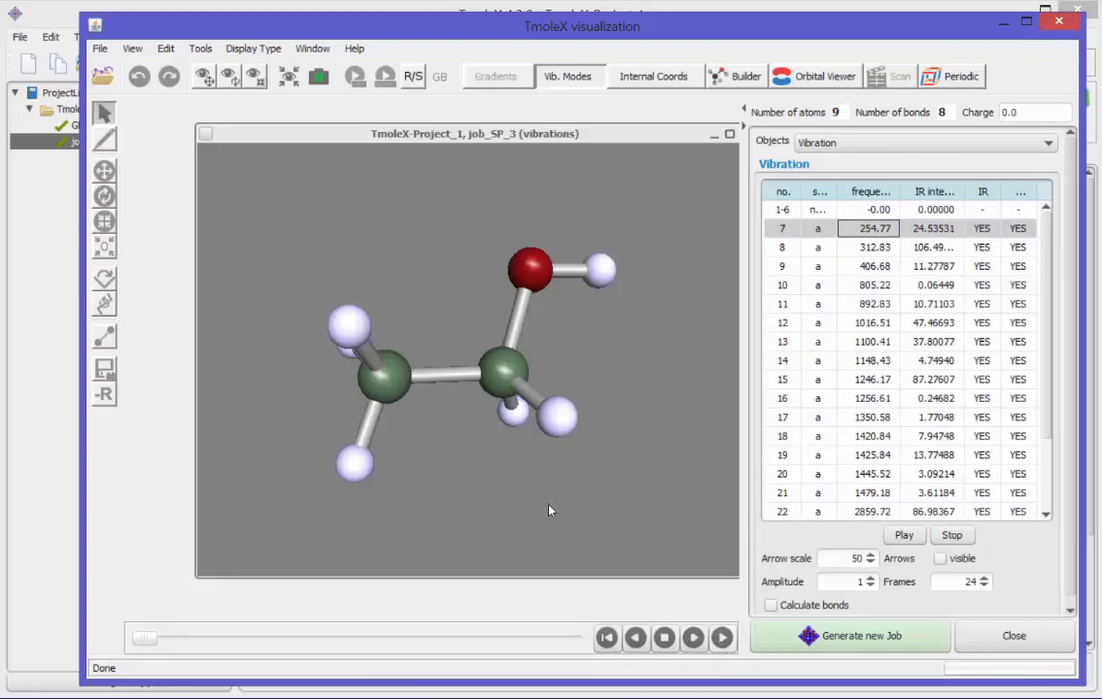
left_click_drag(582, 330, 550, 385)
scroll(526, 372, "down", 3)
left_click(861, 246)
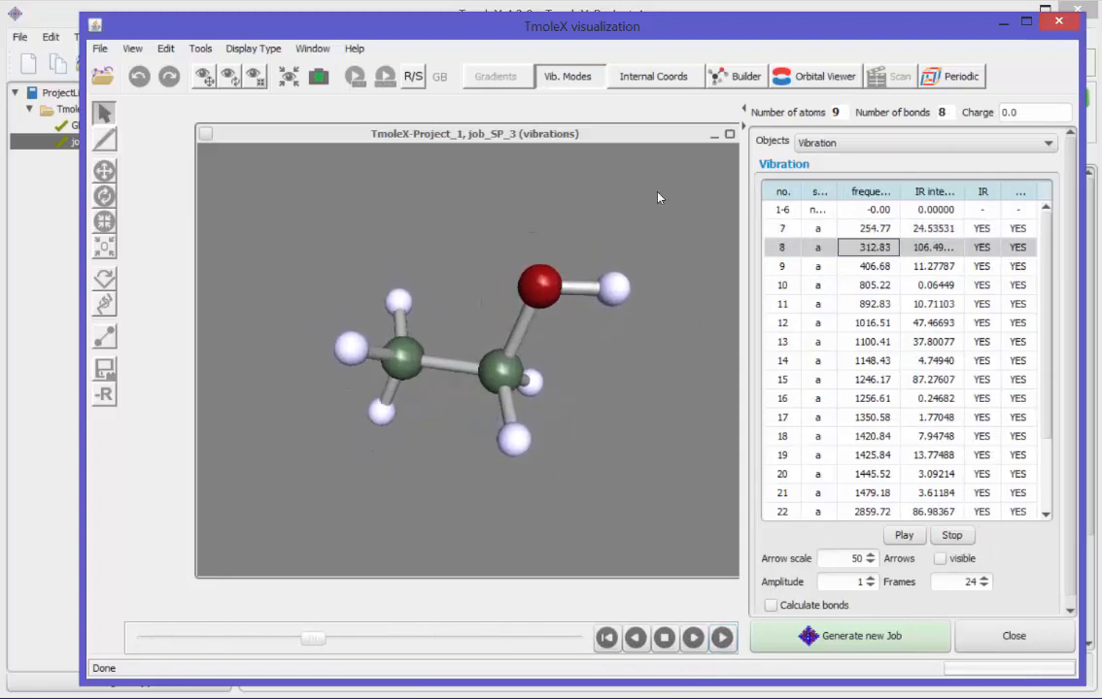
left_click(859, 266)
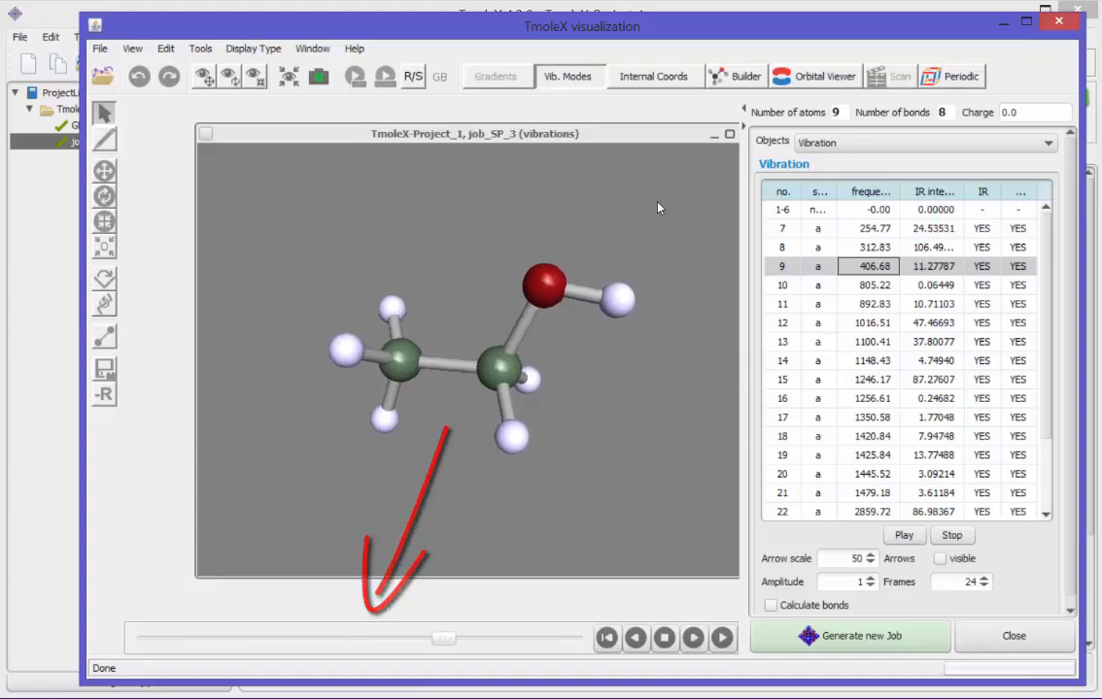
key("shift+Down")
key("shift+Down")
key("shift+Down")
key("shift+Down")
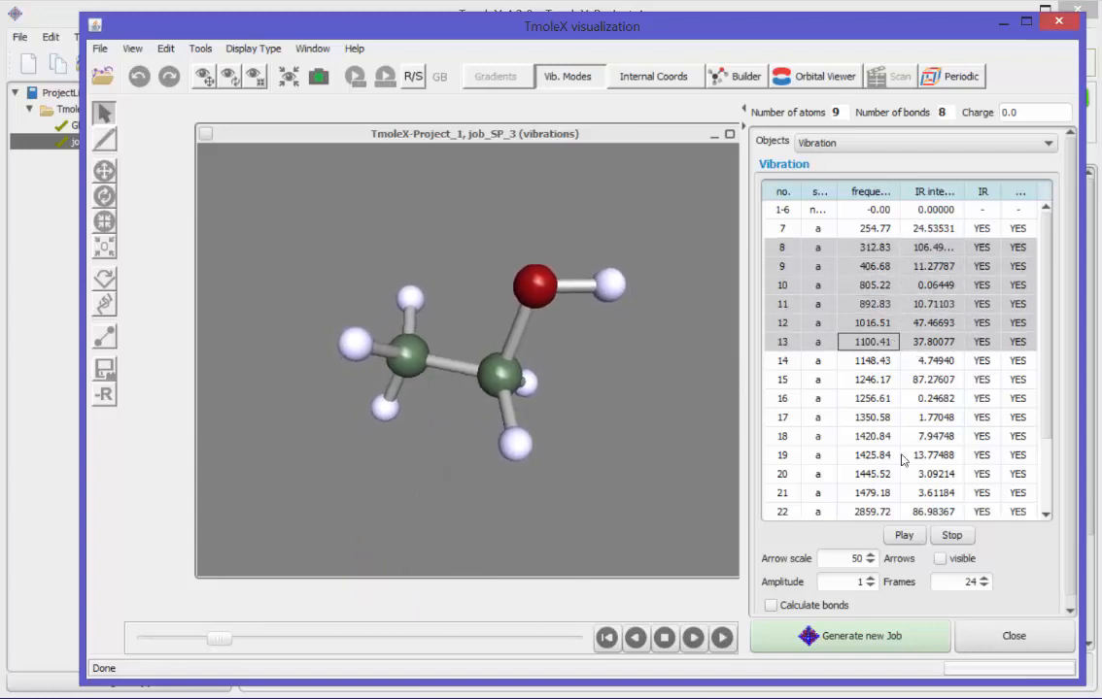
left_click(1010, 635)
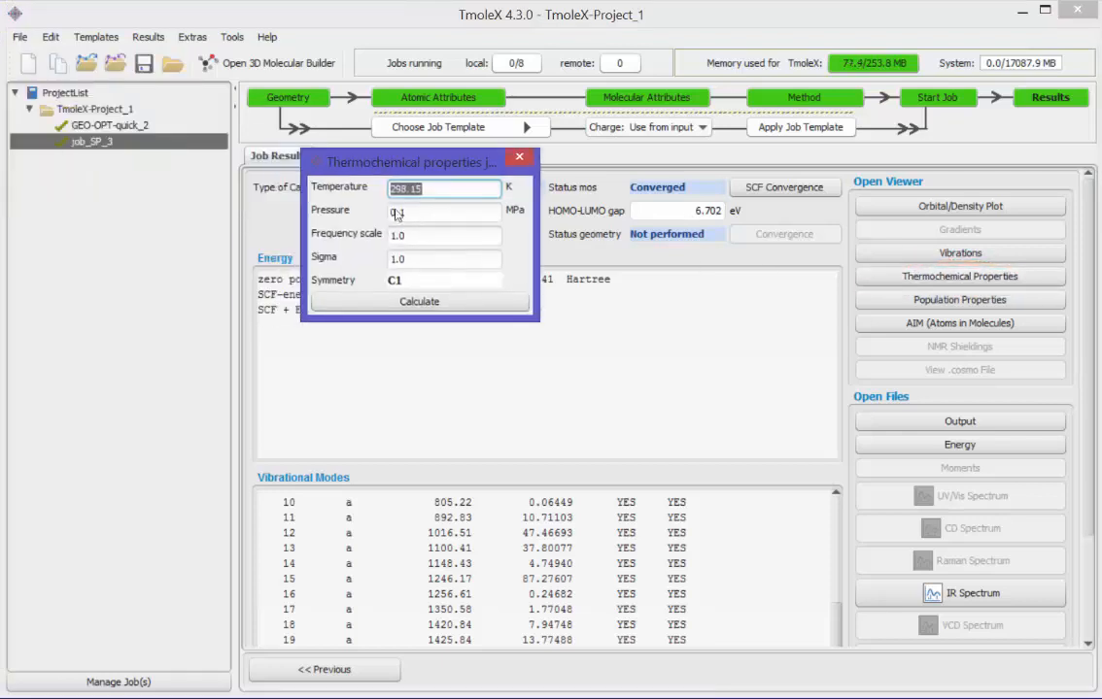
Step: Calculate the thermochemical properties of job_SP_3 at 298.15 K and 0.1 MPa, convert the results to Hartree and close the dialog
left_click_drag(487, 317, 492, 381)
left_click(478, 335)
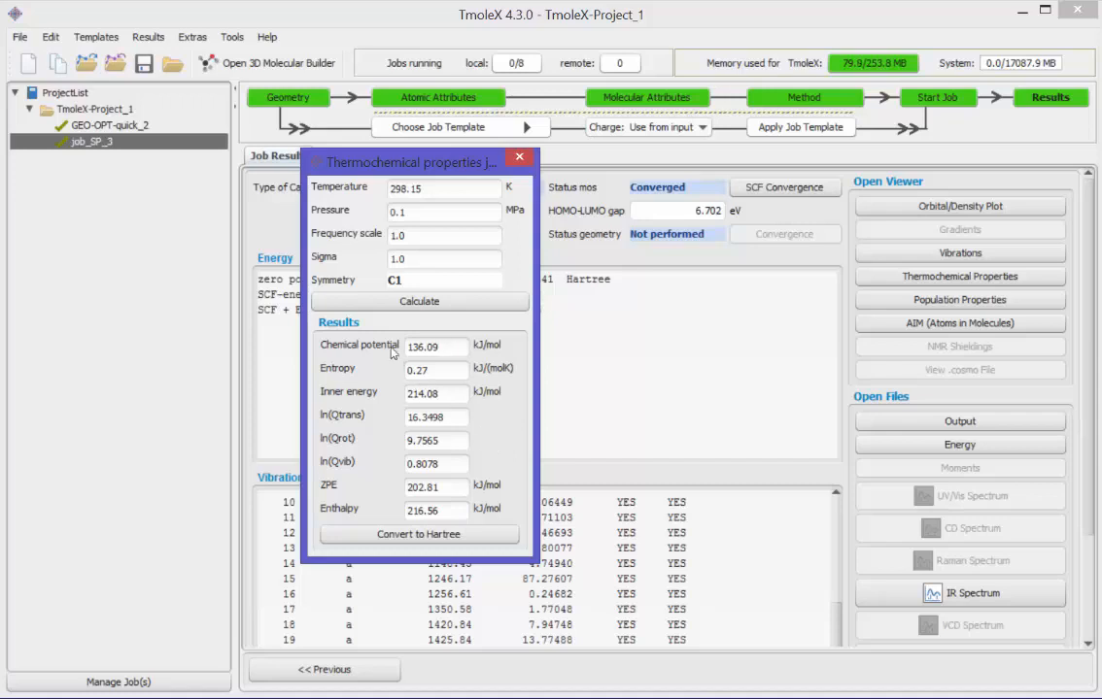
double_click(441, 347)
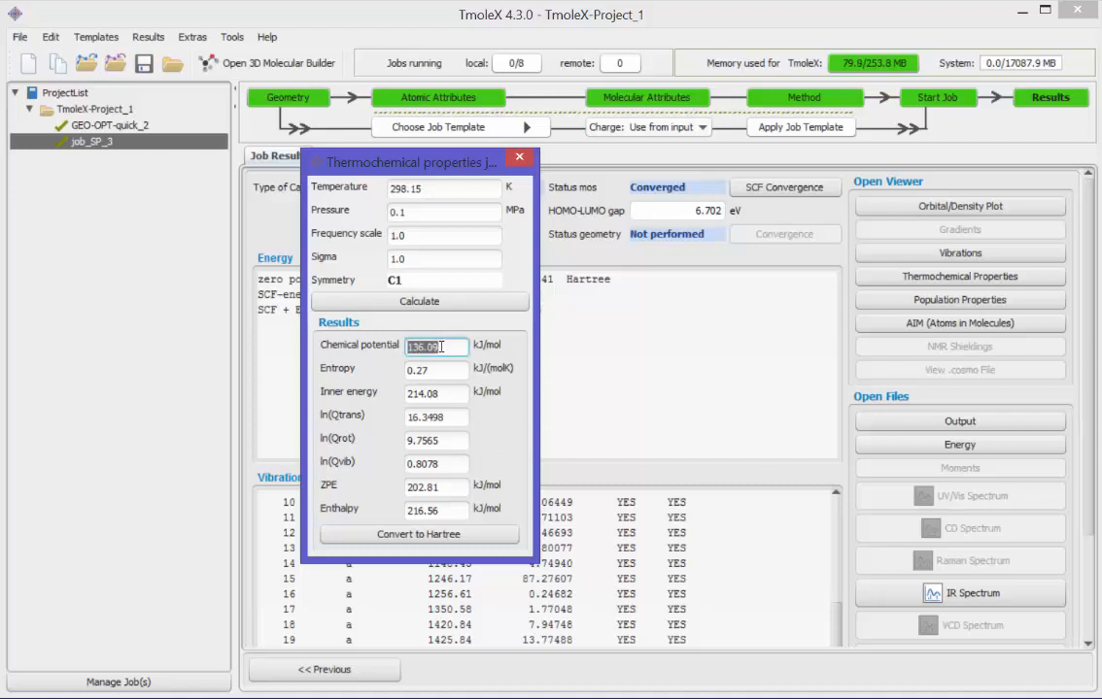
left_click(480, 535)
double_click(441, 347)
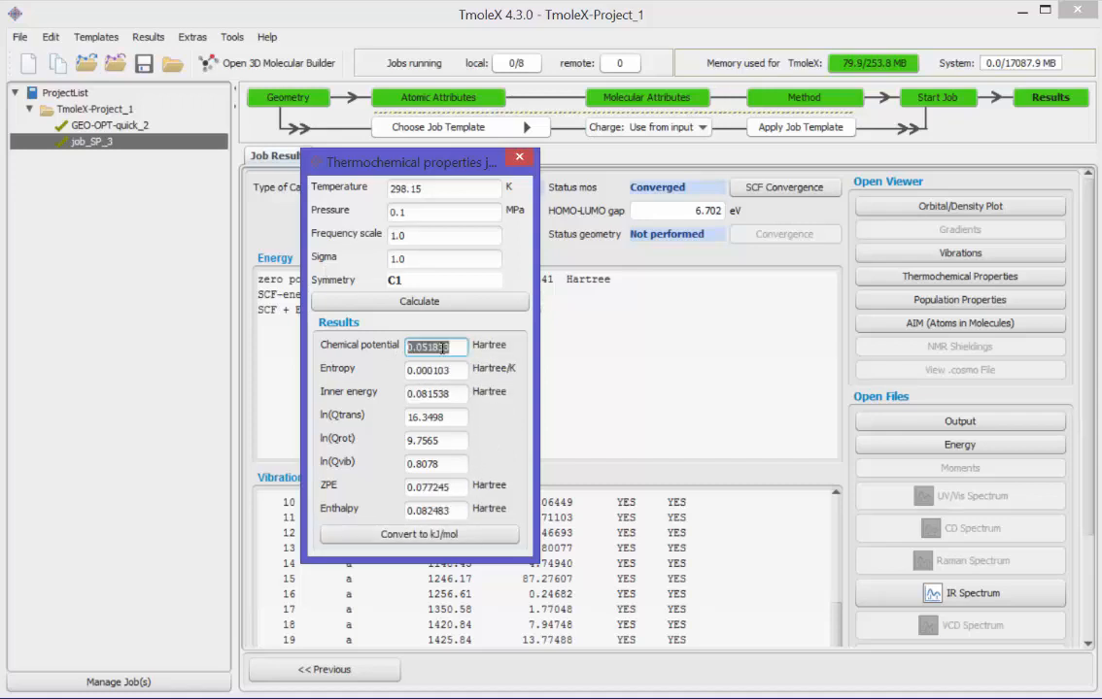
left_click(519, 156)
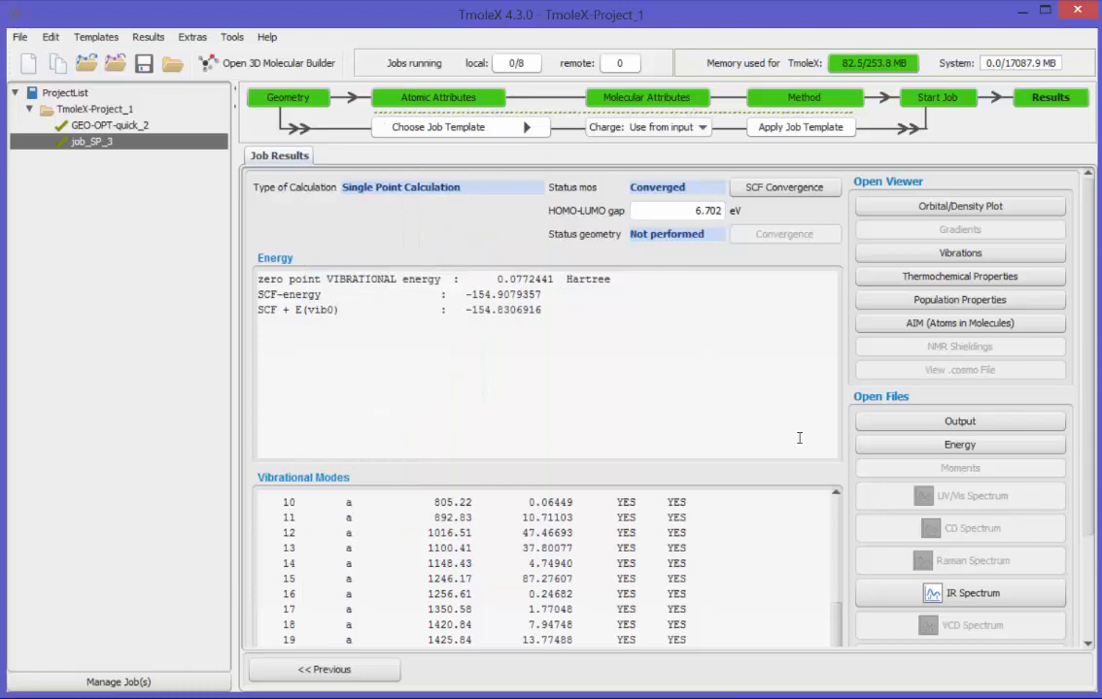
Step: Open the IR spectrum of job_SP_3 and enlarge its window
scroll(1045, 534, "down", 3)
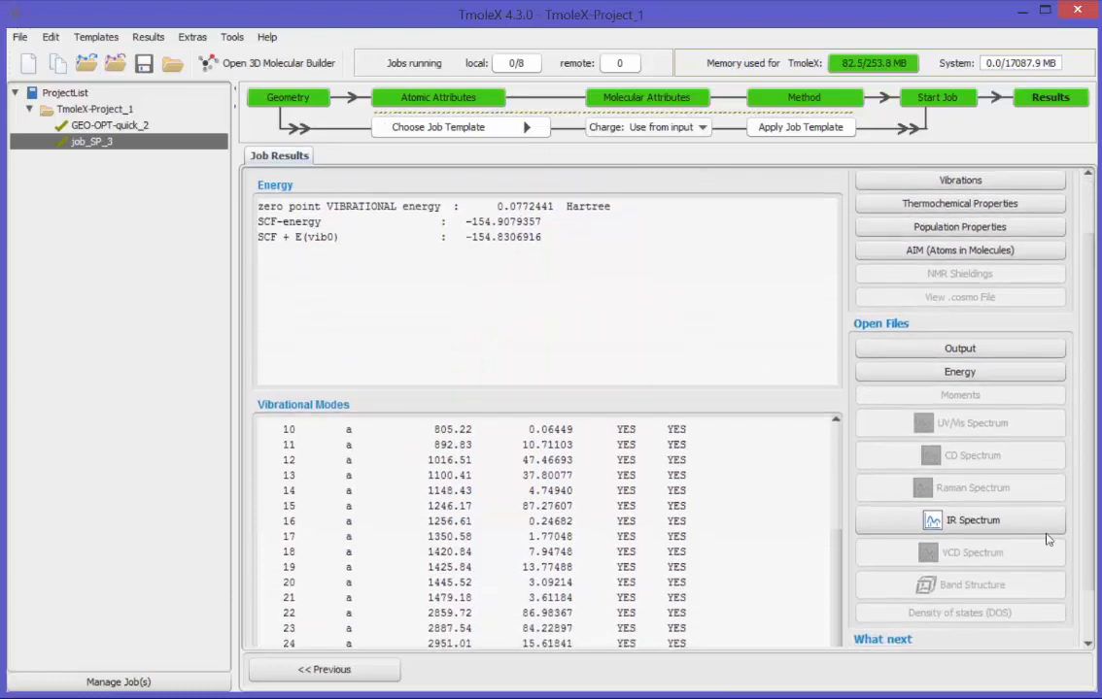
left_click(971, 525)
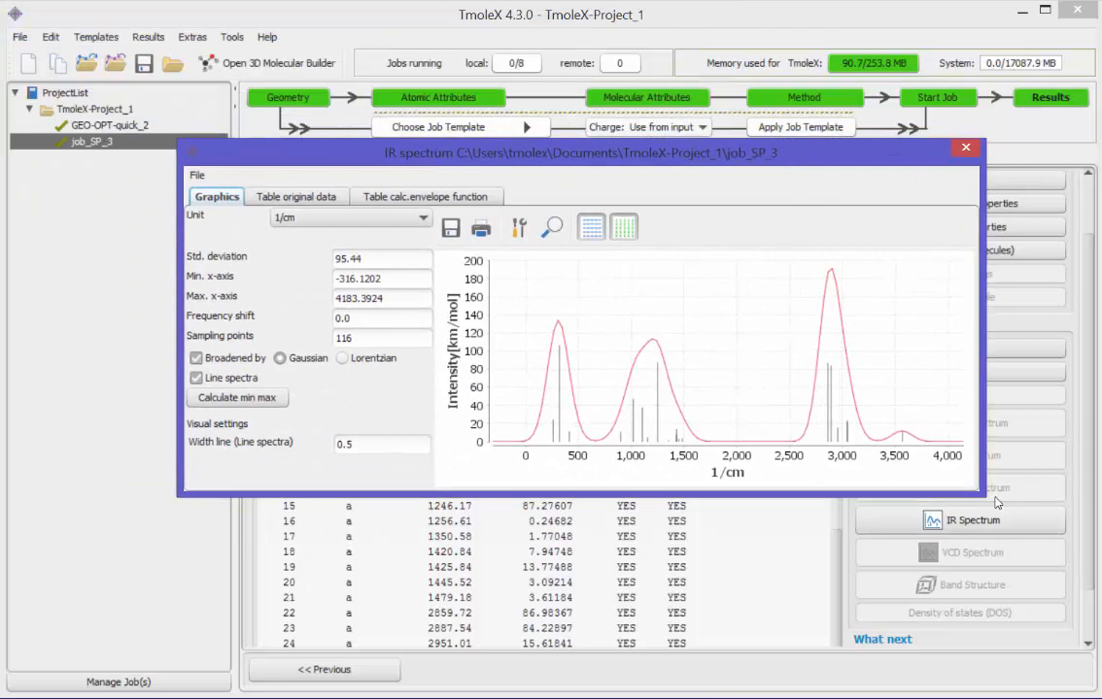
left_click_drag(983, 496, 1026, 545)
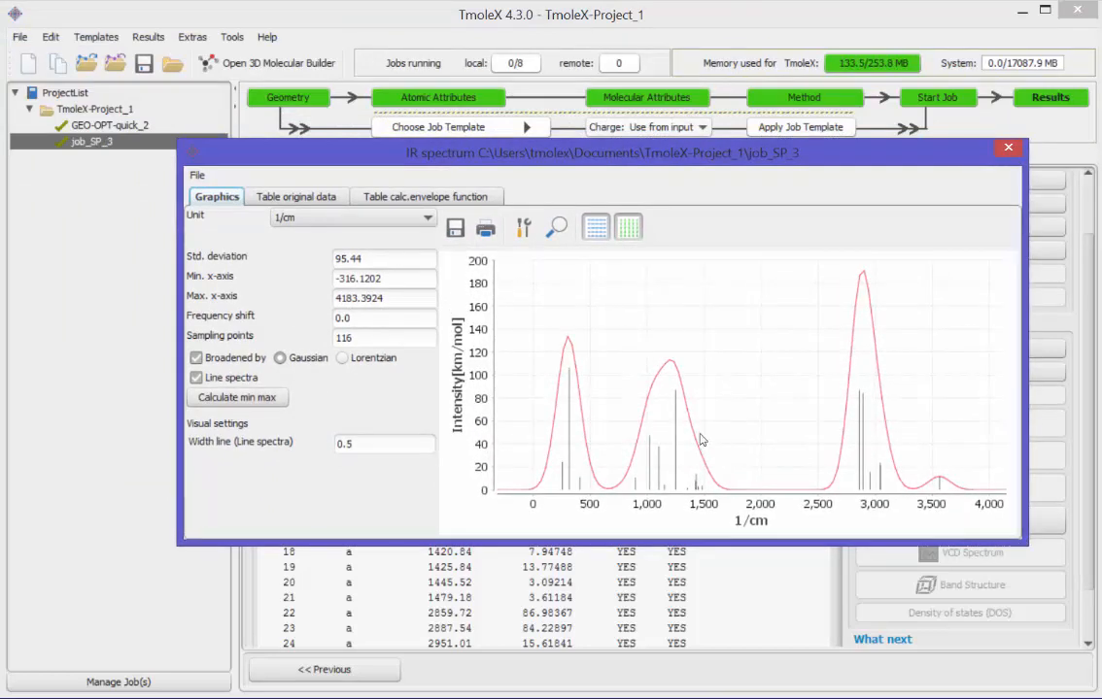
Step: Set the spectrum's standard deviation to 33 and sampling points to 500, and broaden it with the Lorentzian function
left_click_drag(415, 257, 332, 258)
type("33")
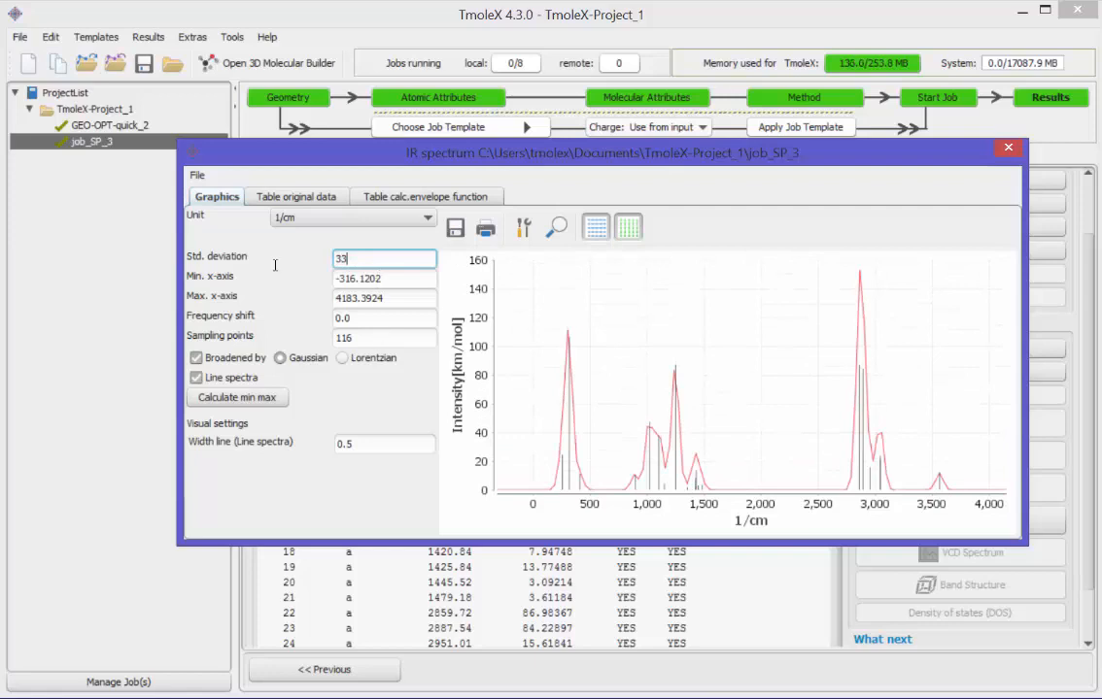
key("Tab")
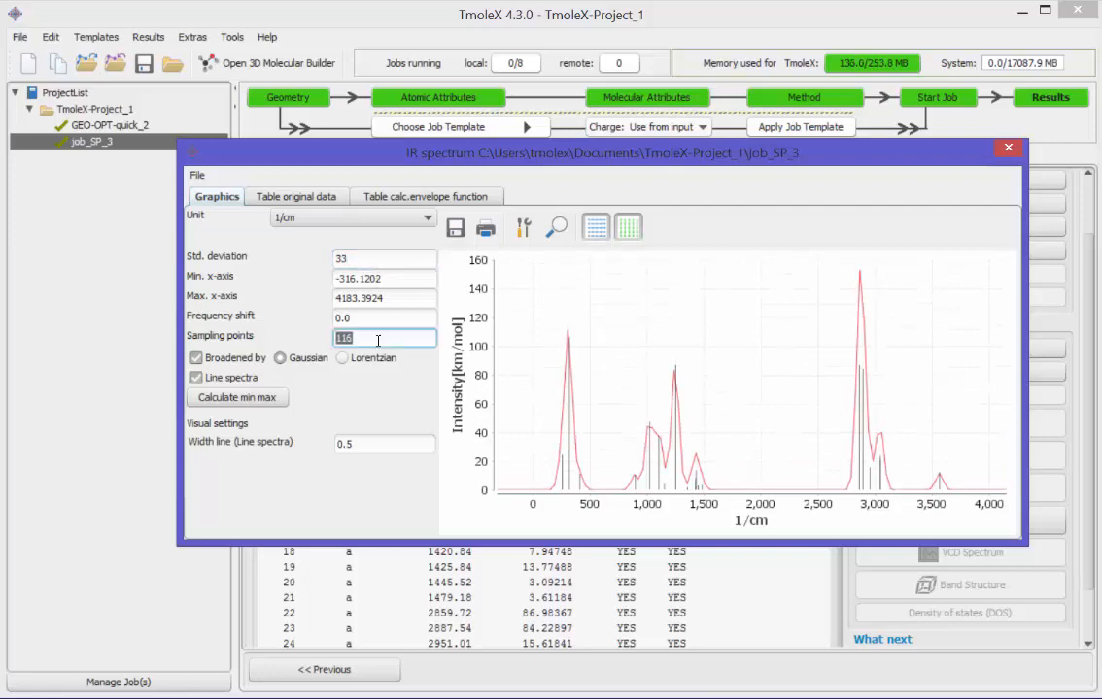
type("500")
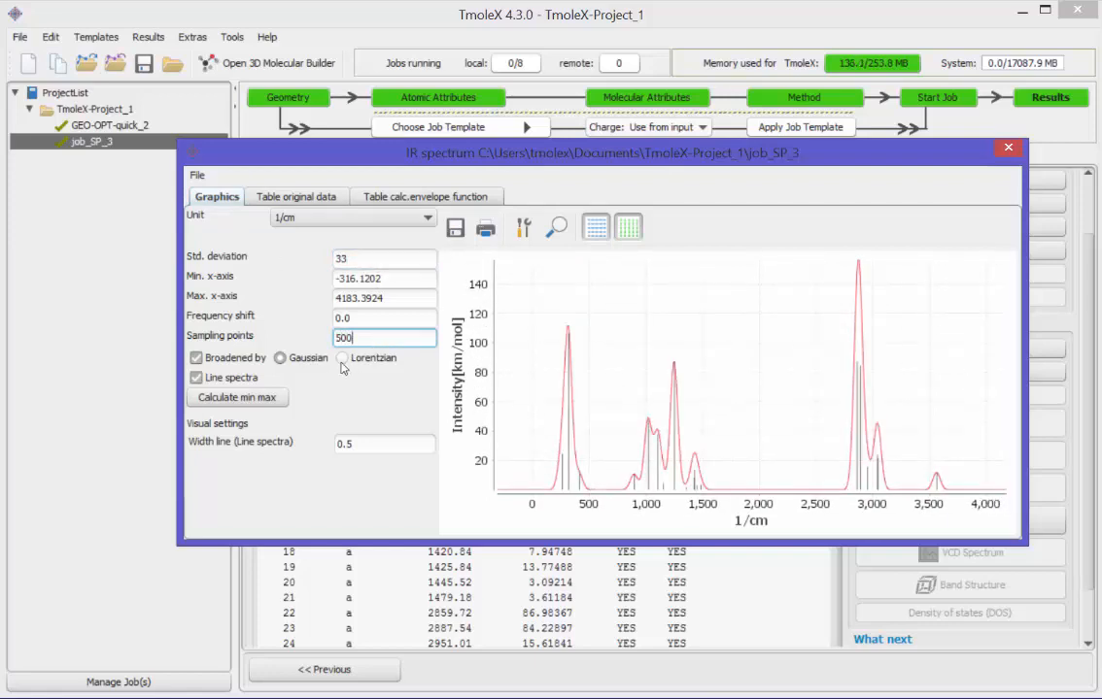
left_click(342, 358)
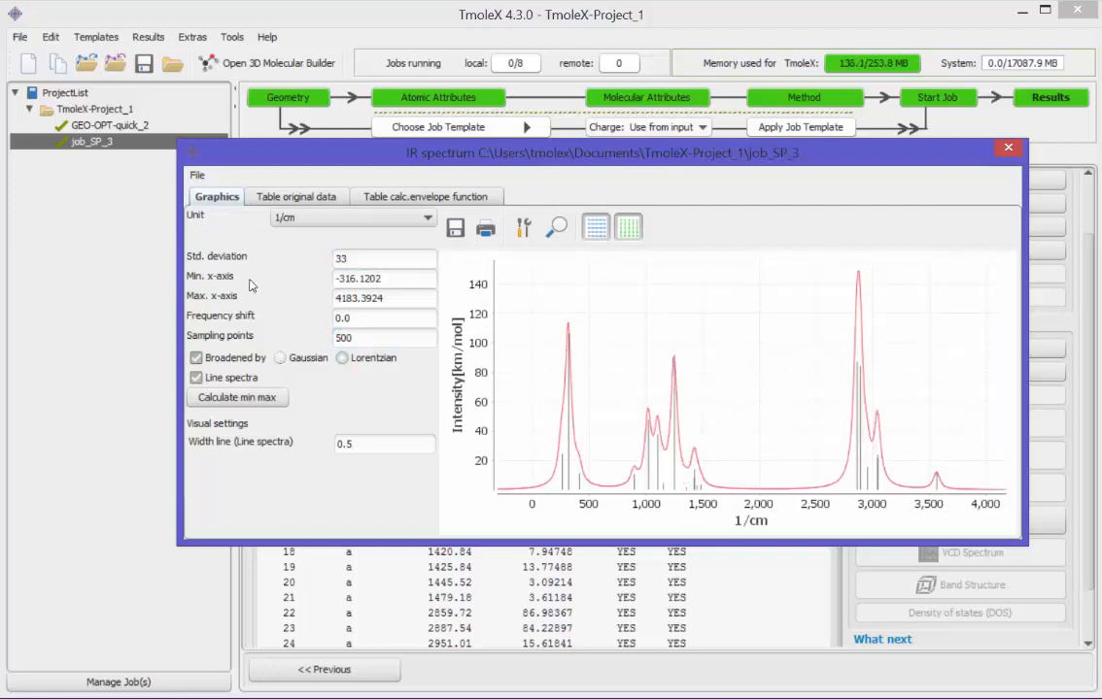
Step: Switch the spectrum's broadening off and on again, and do the same with the line spectra
left_click(197, 357)
left_click(197, 358)
left_click(218, 380)
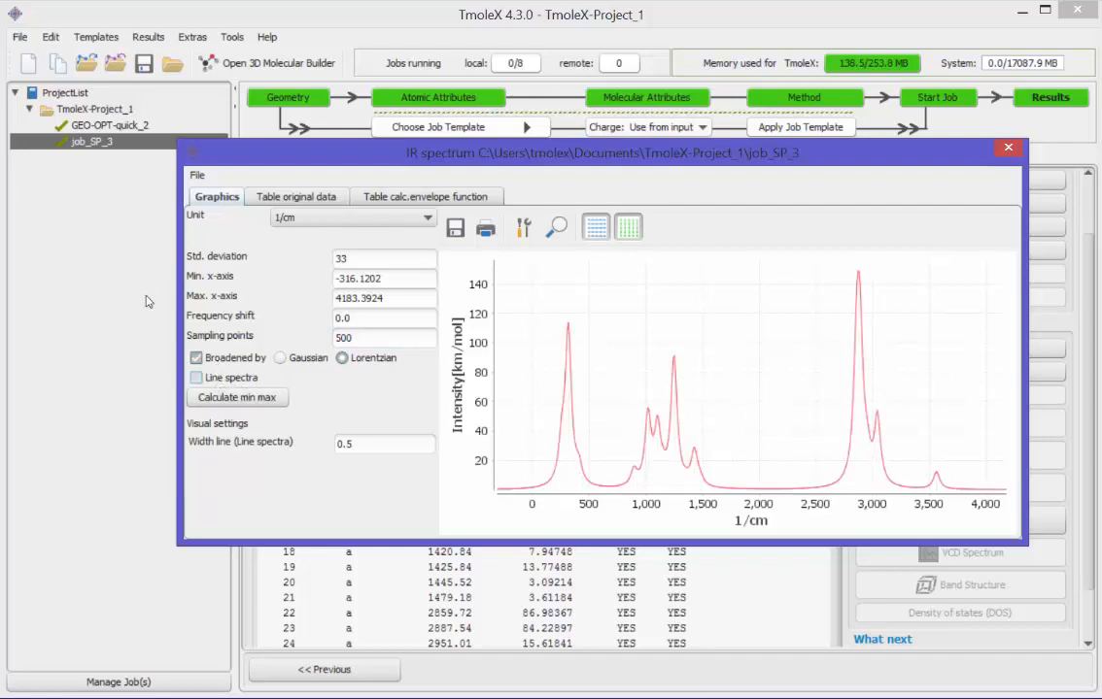
left_click(218, 382)
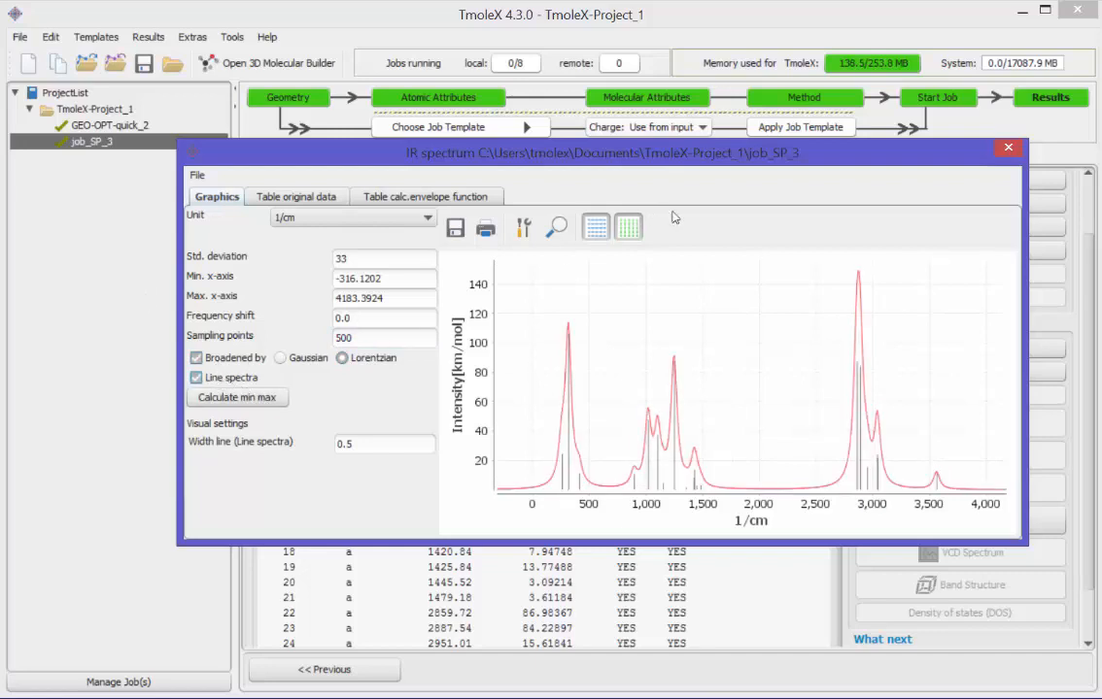